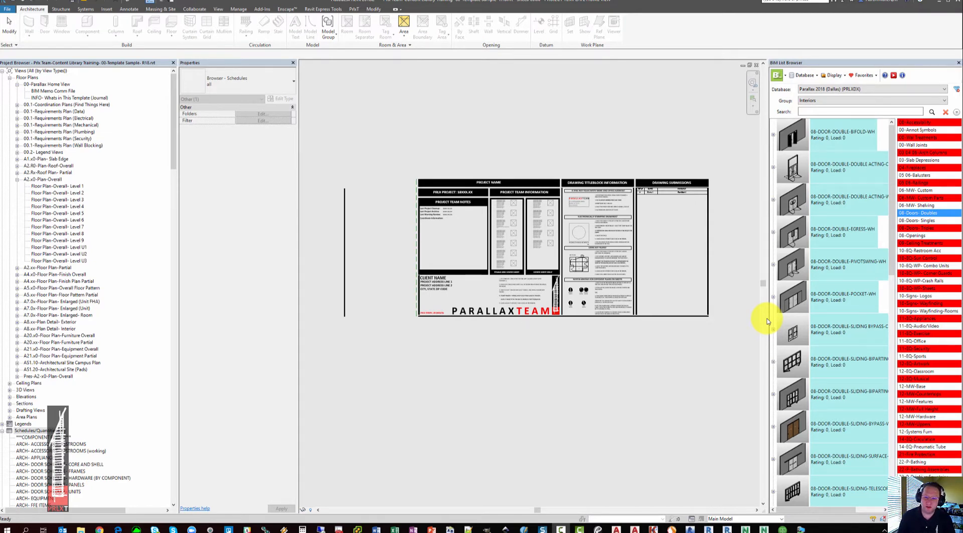
Check the browser organization schemes available for schedules, leaving the current scheme in place.
left_click(396, 146)
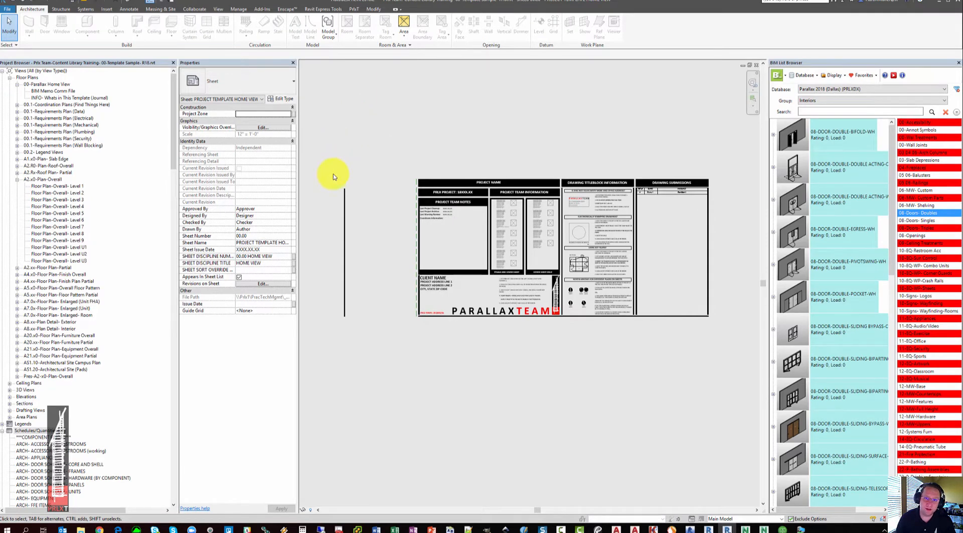
left_click_drag(171, 152, 176, 142)
left_click(40, 71)
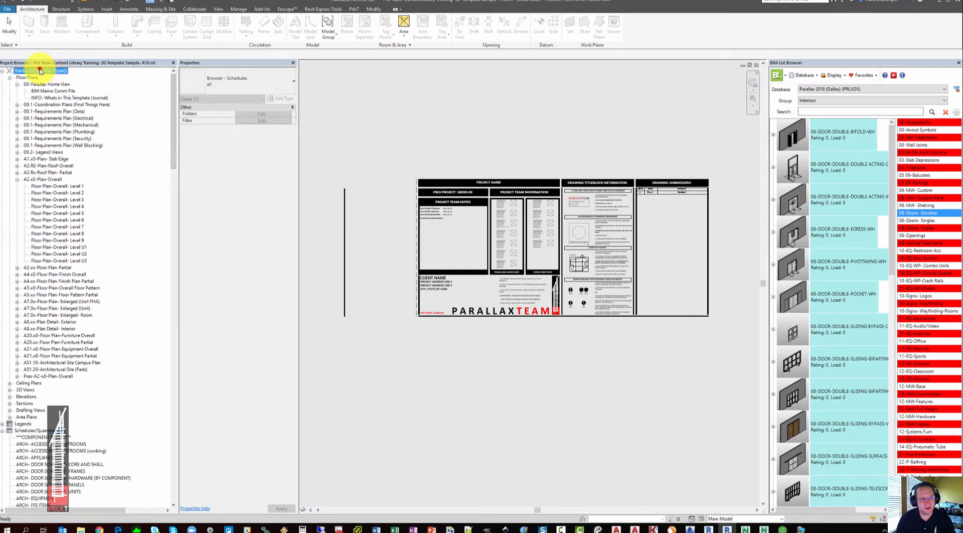
left_click_drag(174, 88, 172, 149)
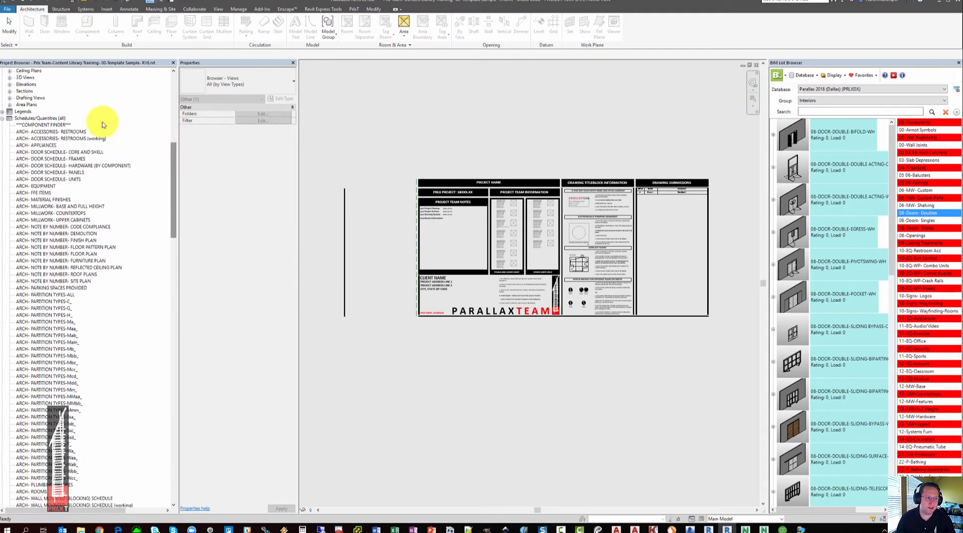
left_click(55, 119)
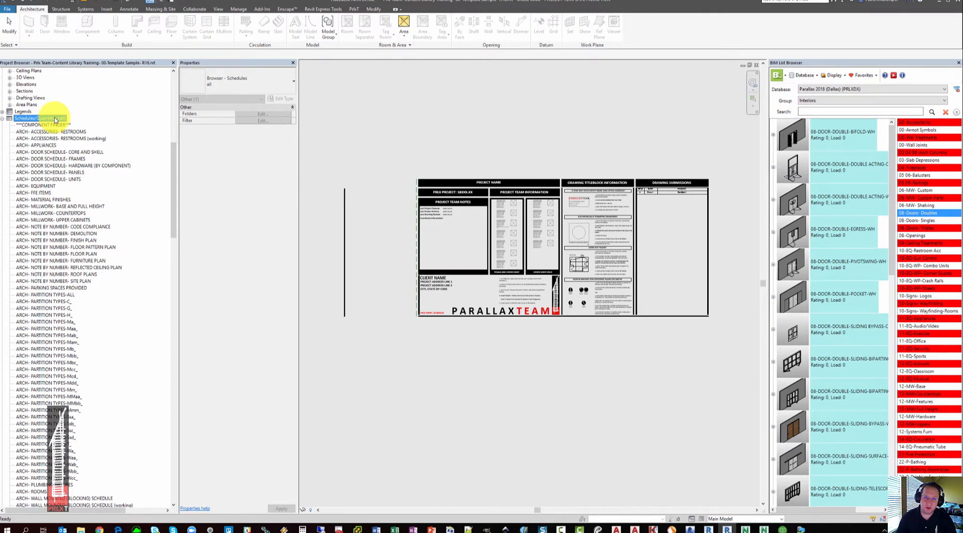
right_click(55, 119)
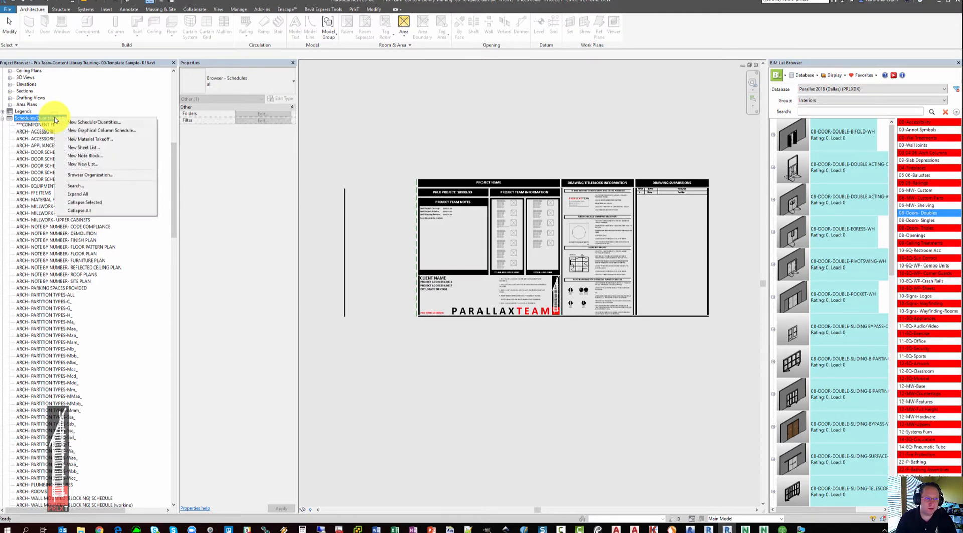
left_click(89, 176)
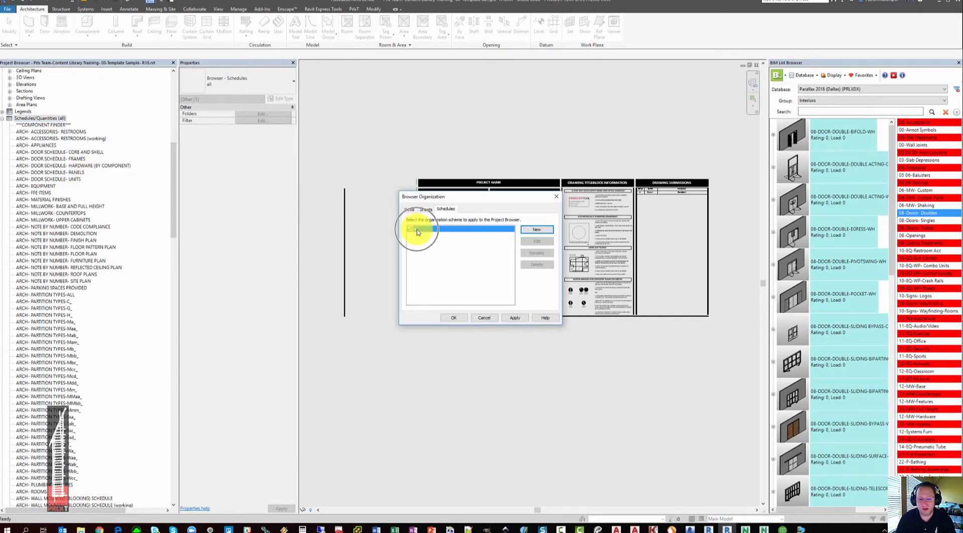
left_click(484, 317)
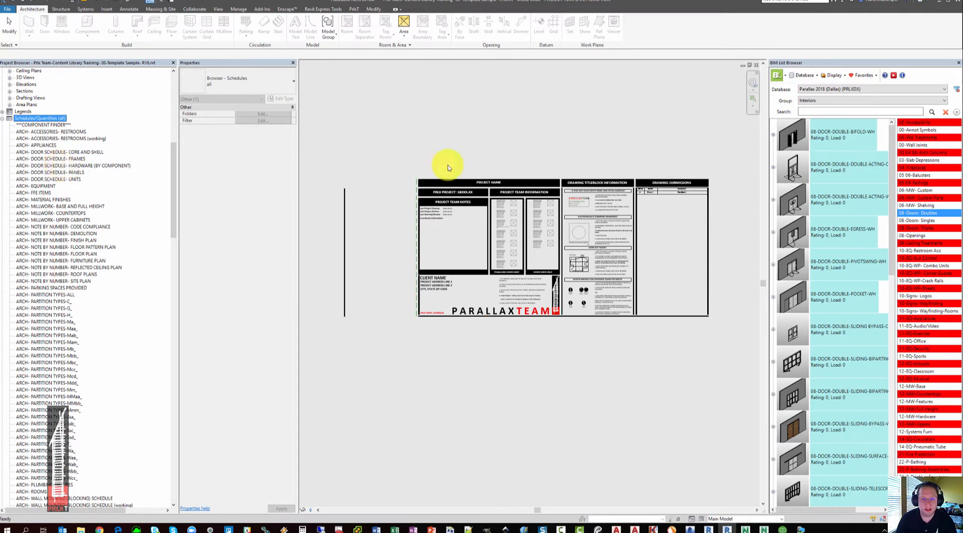
Open the ***COMPONENT FINDER*** schedule from Schedules/Quantities.
left_click(503, 127)
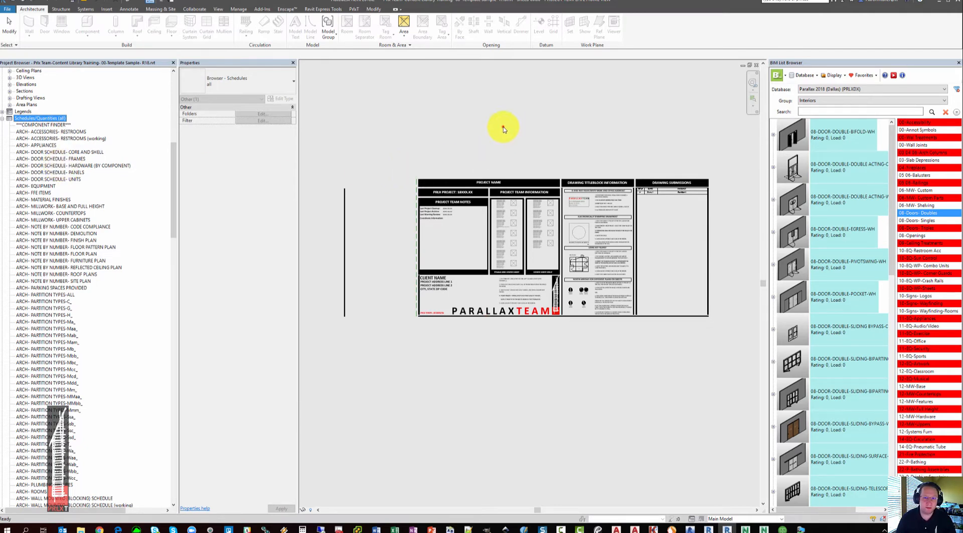
left_click(46, 125)
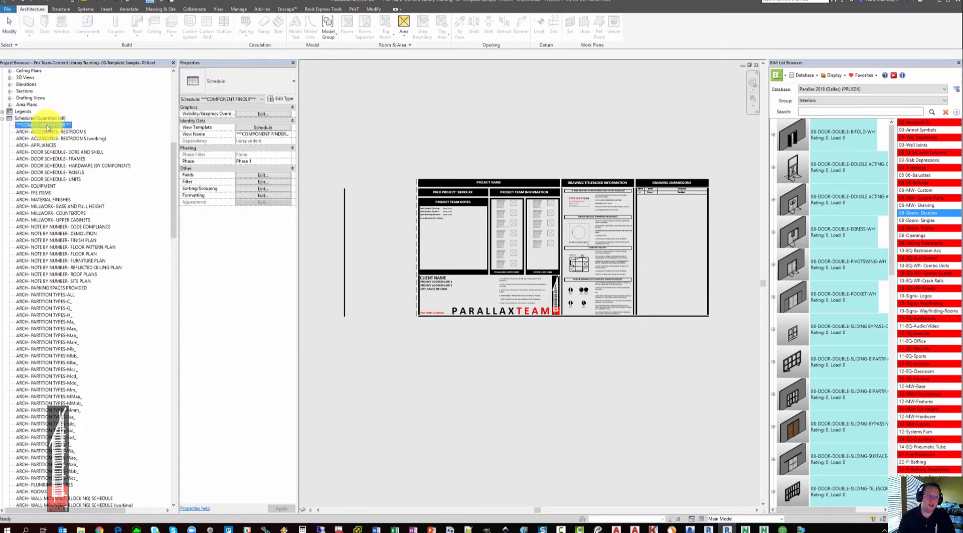
double_click(47, 125)
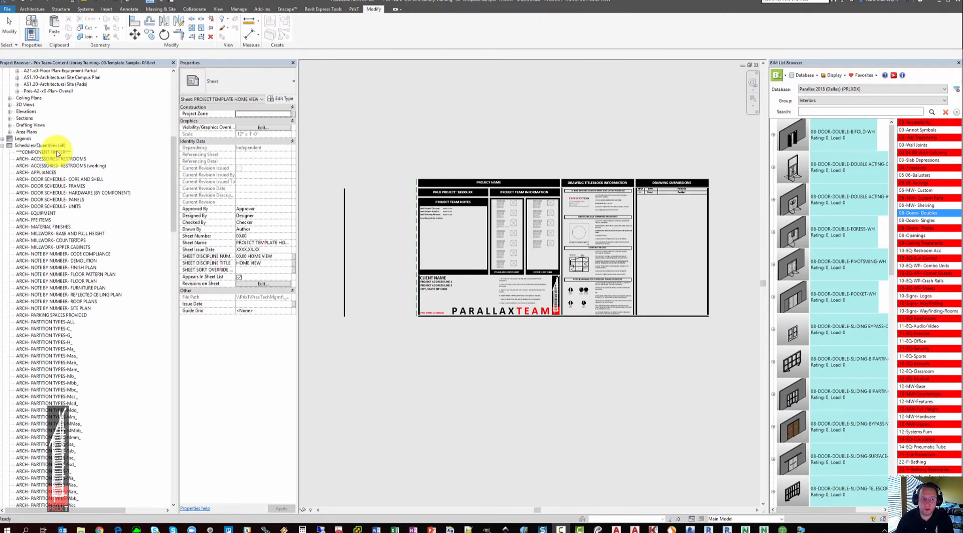
double_click(58, 152)
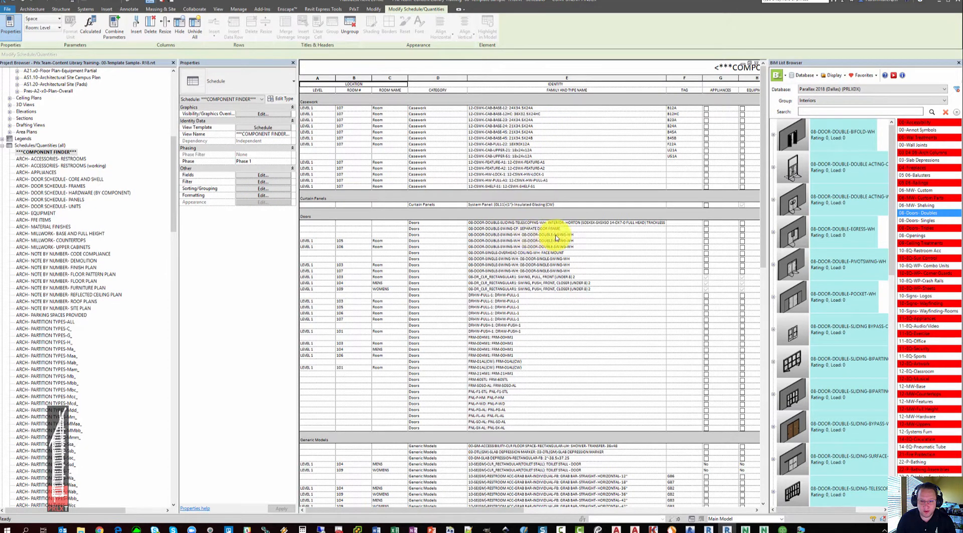
Highlight the double-swing door rows and check the Component Finder's sorting and grouping settings.
left_click_drag(550, 234, 309, 244)
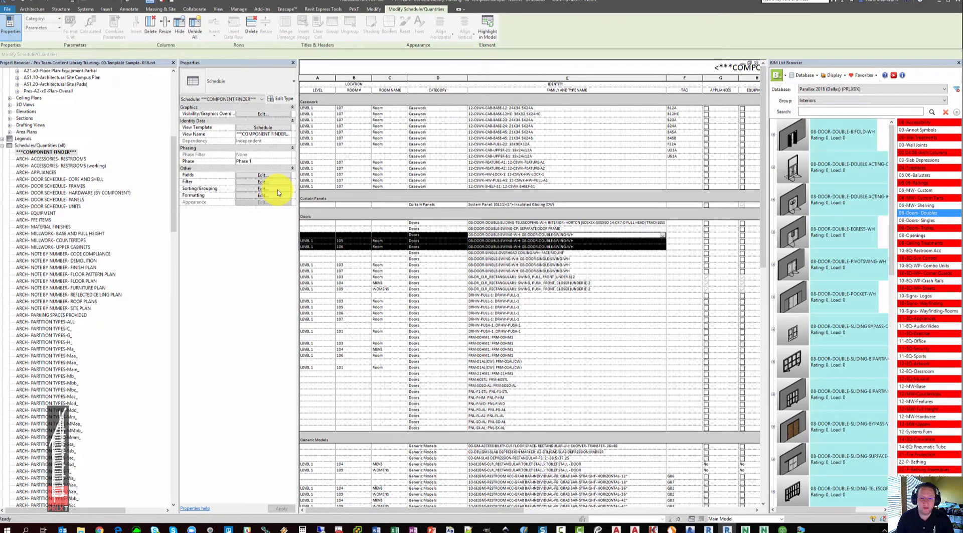
left_click(265, 189)
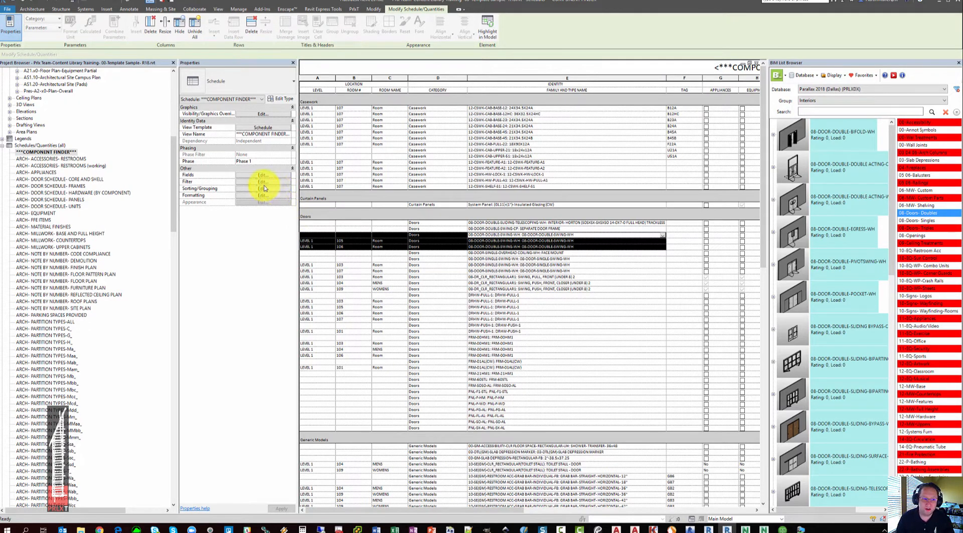
left_click(378, 213)
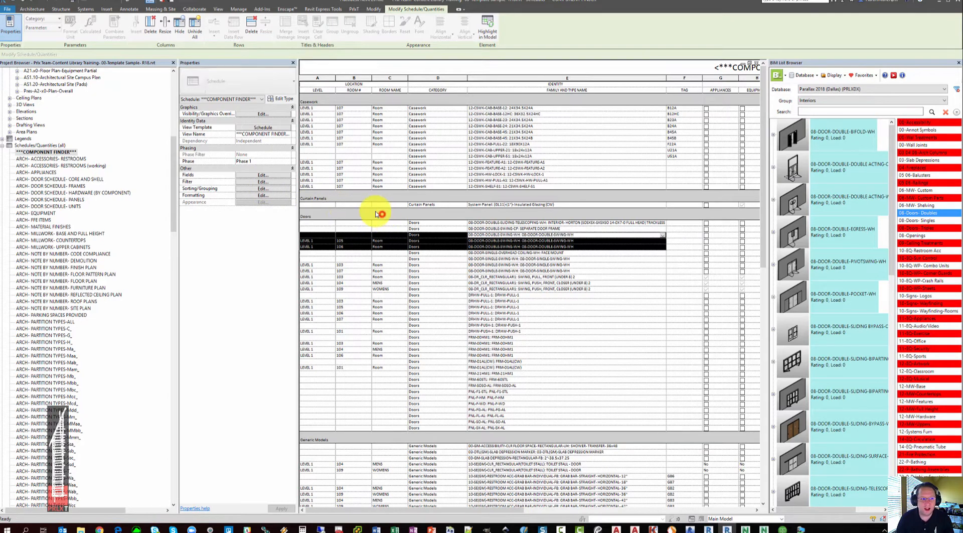
left_click(68, 155)
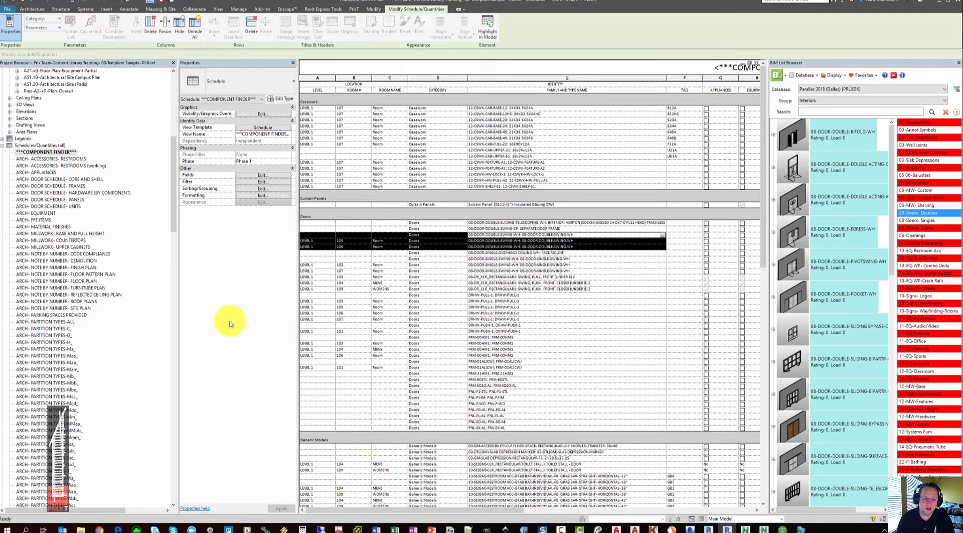
Give the schedule more width and highlight the Tag values of the casework rows.
left_click_drag(179, 290, 139, 288)
left_click_drag(254, 308, 234, 306)
left_click_drag(400, 509, 561, 520)
left_click(322, 107)
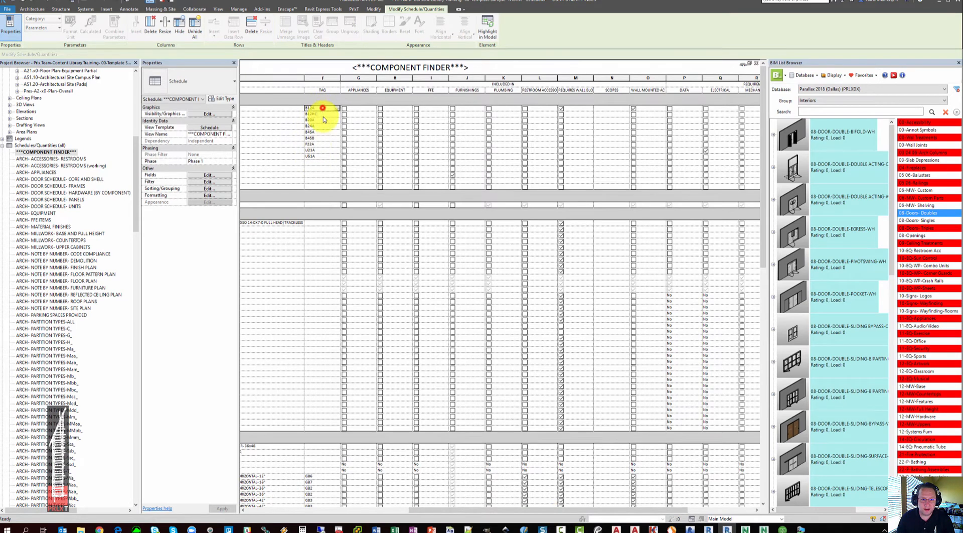
left_click_drag(324, 119, 337, 193)
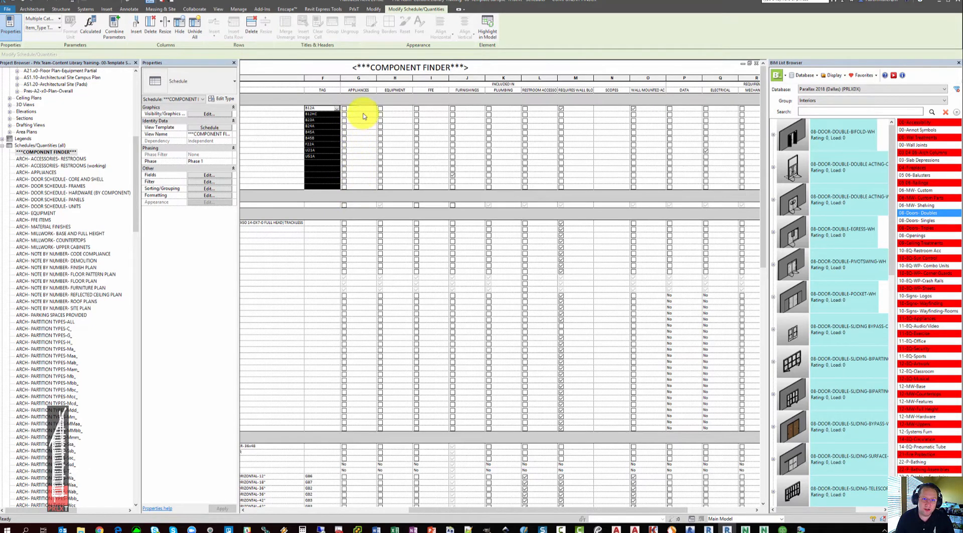
Open the Component Finder's field settings and enlarge the dialog to show the whole scheduled fields list.
left_click(209, 175)
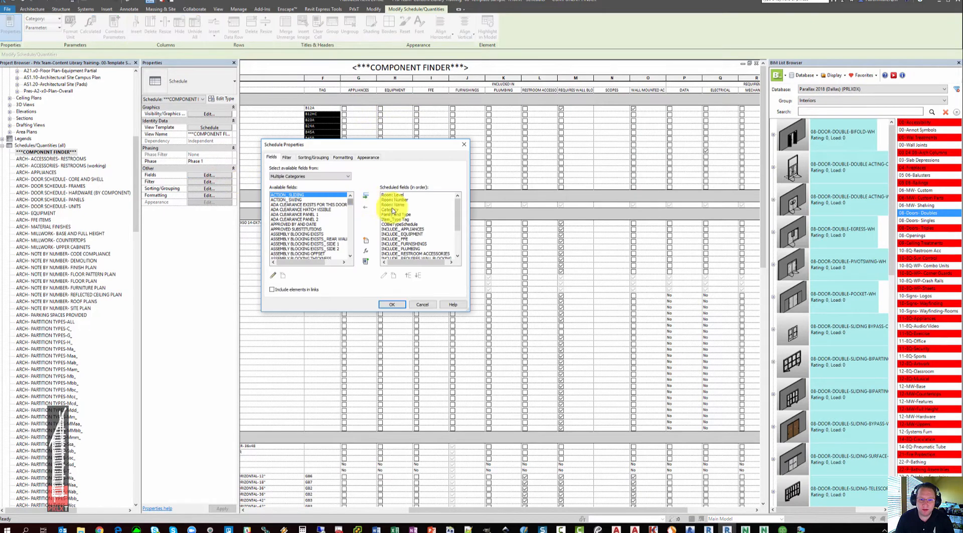
left_click(391, 229)
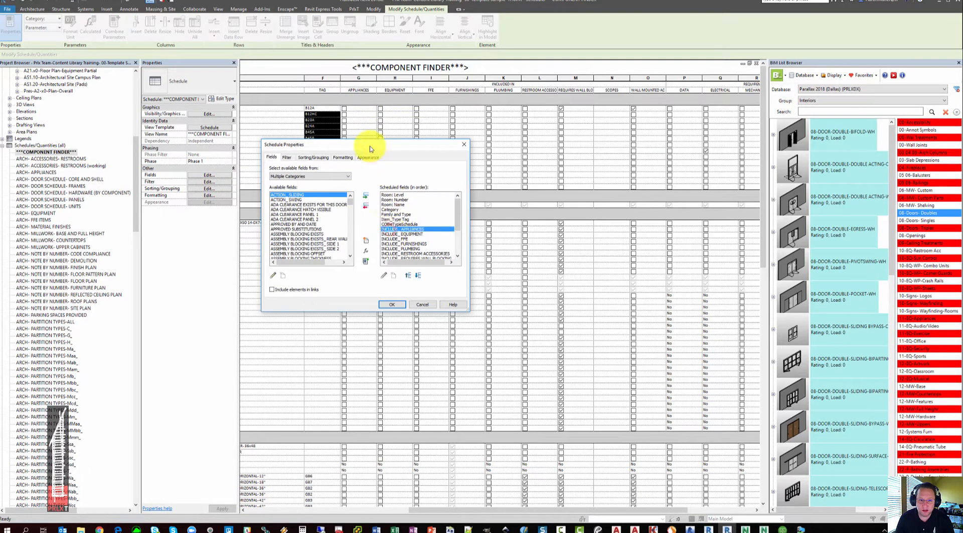
left_click_drag(370, 149, 422, 216)
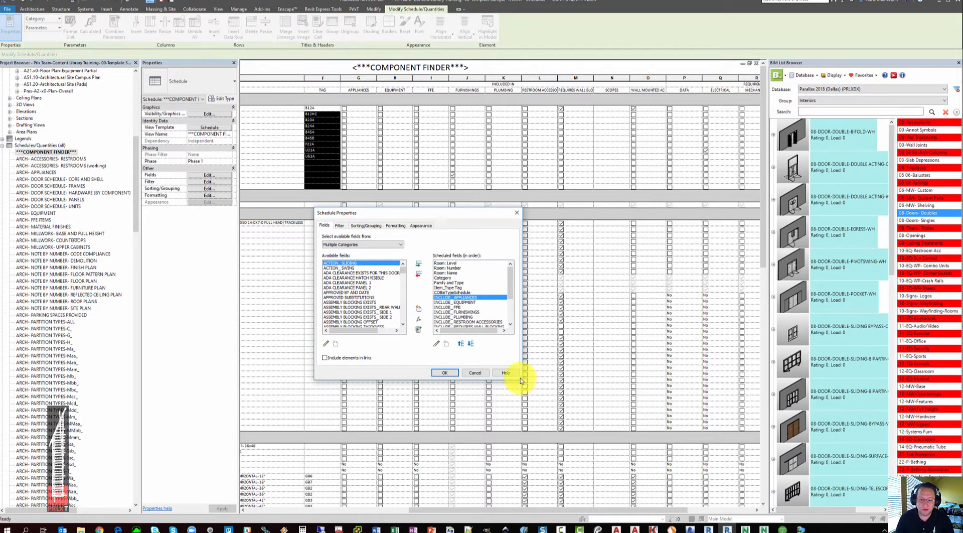
left_click_drag(522, 380, 577, 430)
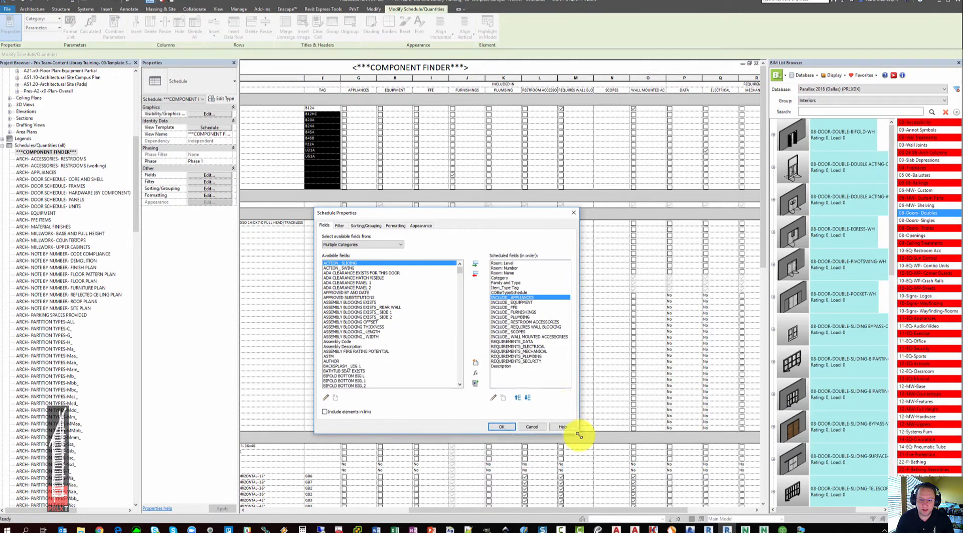
Examine the scheduled REQUIREMENTS fields for data, electrical, mechanical, plumbing and security.
left_click(514, 342)
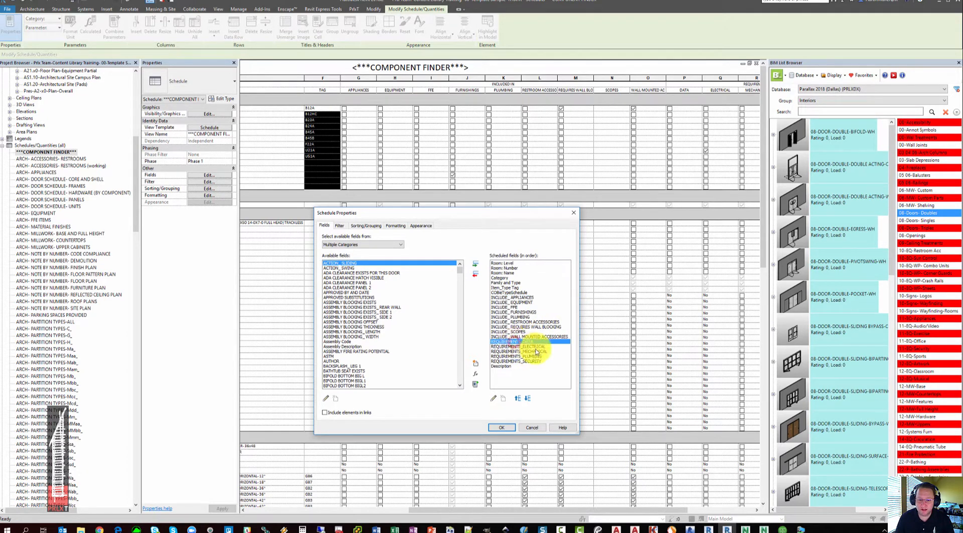
left_click(527, 347)
left_click(541, 352)
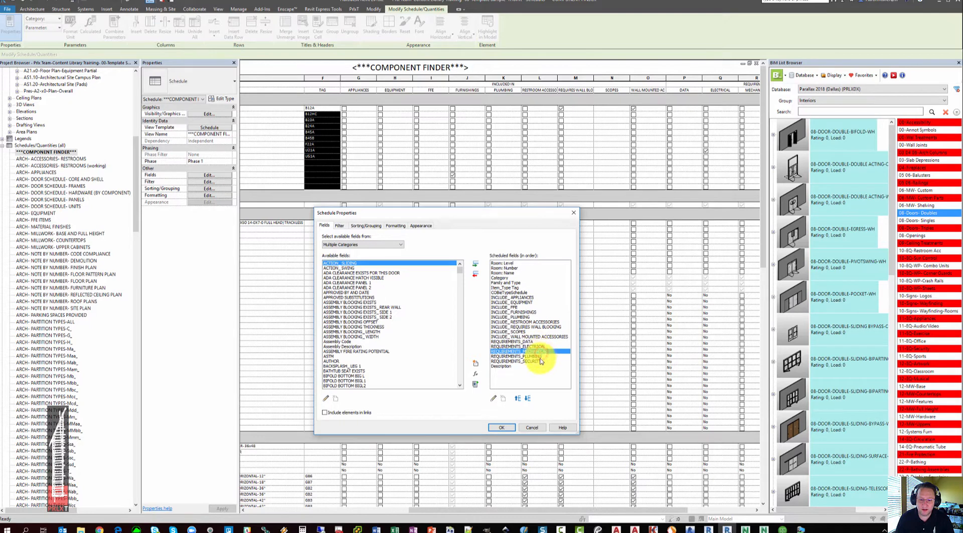
left_click(540, 357)
left_click(539, 361)
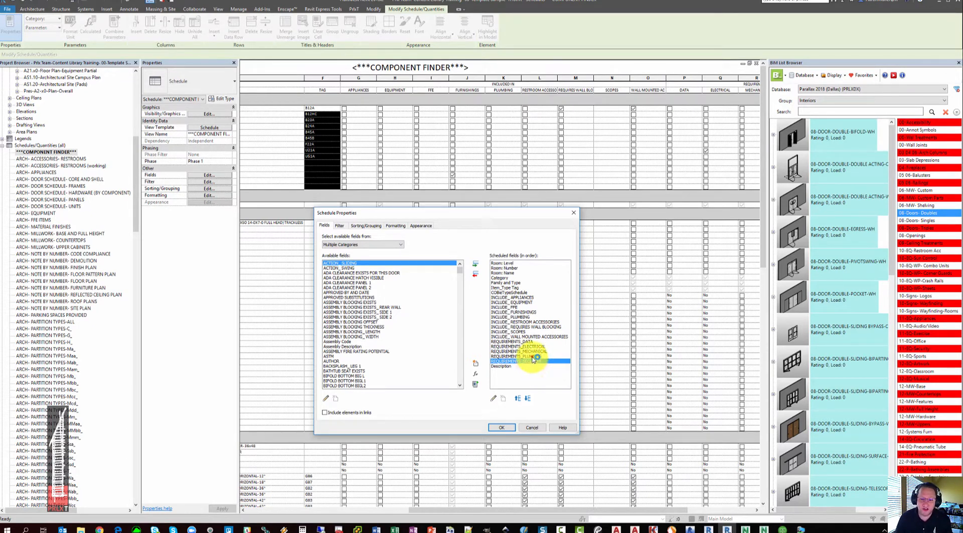
left_click(533, 356)
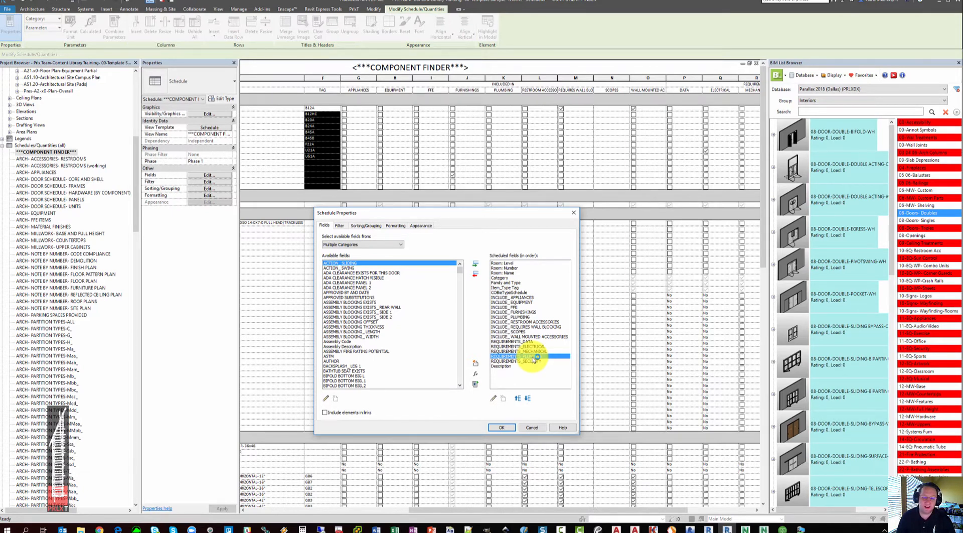
Examine the scheduled INCLUDE fields from Appliances to Wall Mounted Accessories, and close the schedule properties without changes.
left_click(514, 297)
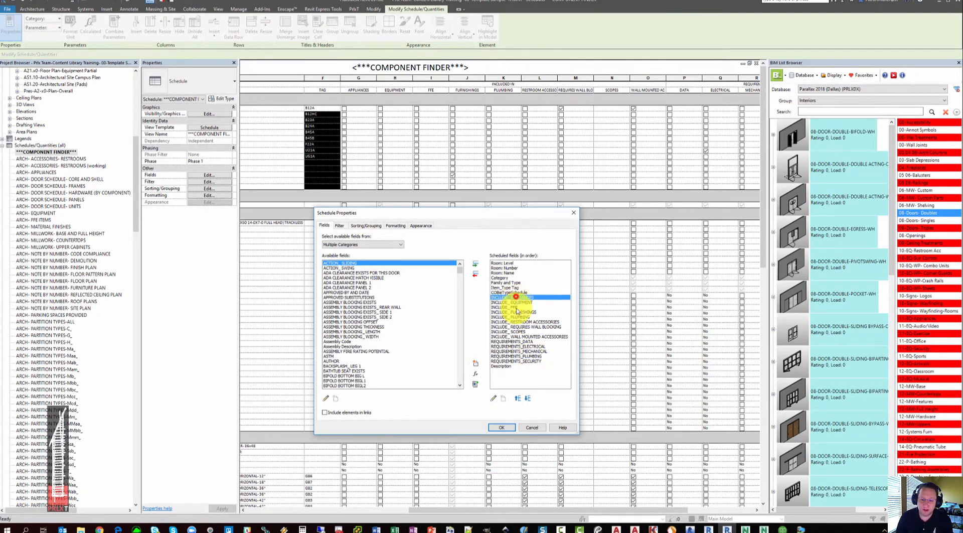
left_click(519, 335, "shift")
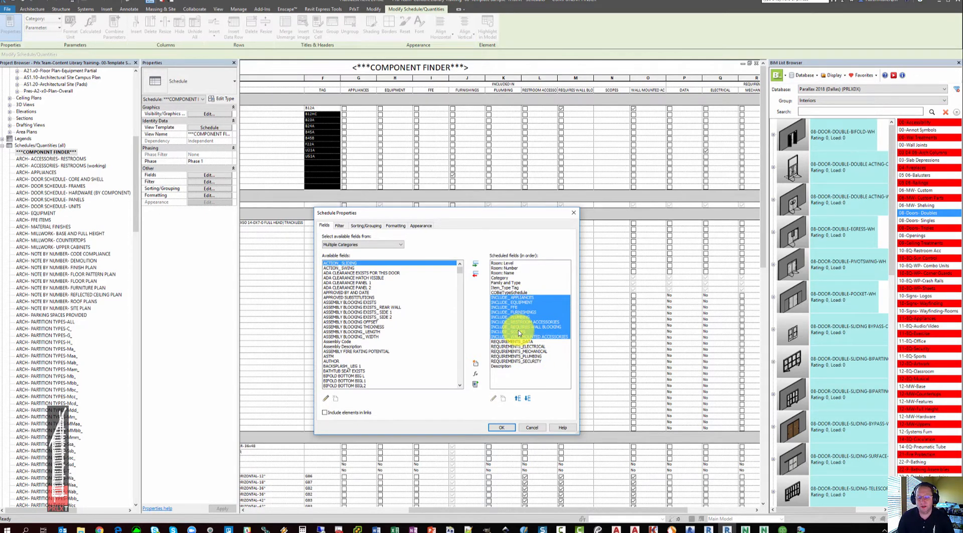
left_click(522, 297)
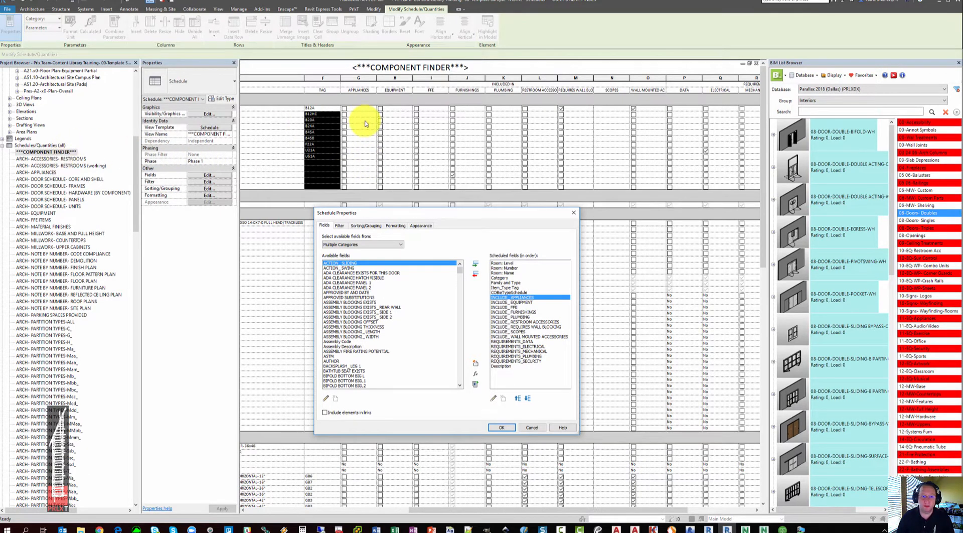
left_click(574, 213)
Find the INCLUDE parameters among the project parameters, from Appliances to Wall Mounted Accessories, and close the list without changes.
left_click(239, 10)
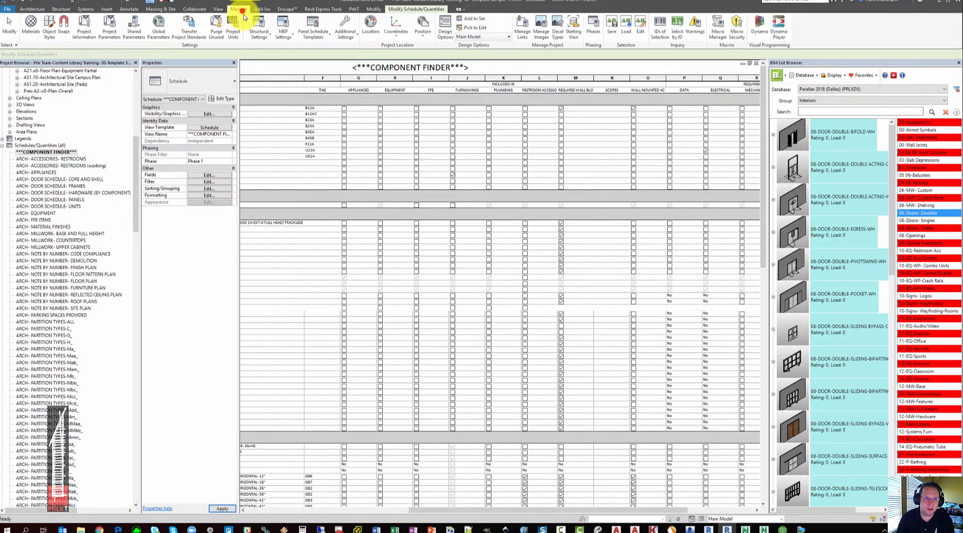
left_click(110, 28)
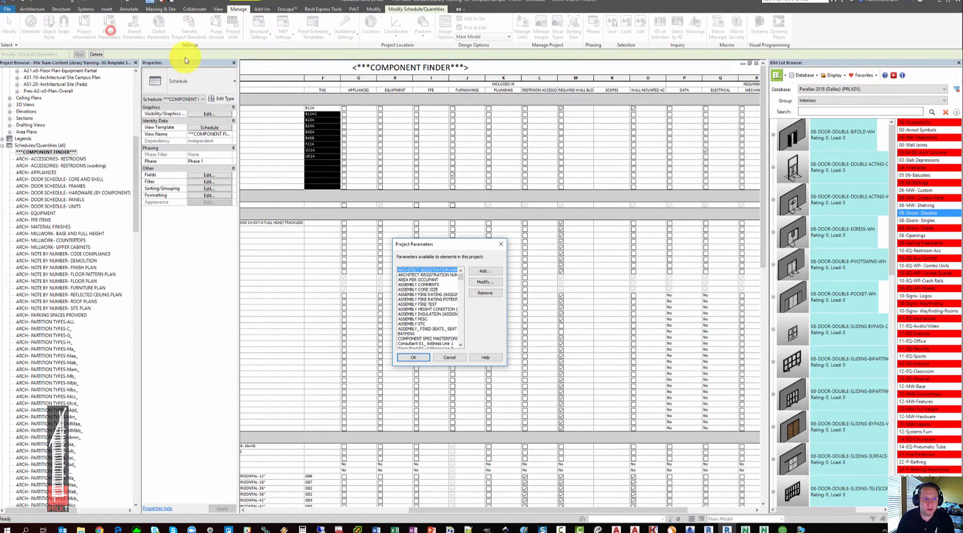
left_click_drag(460, 275, 460, 323)
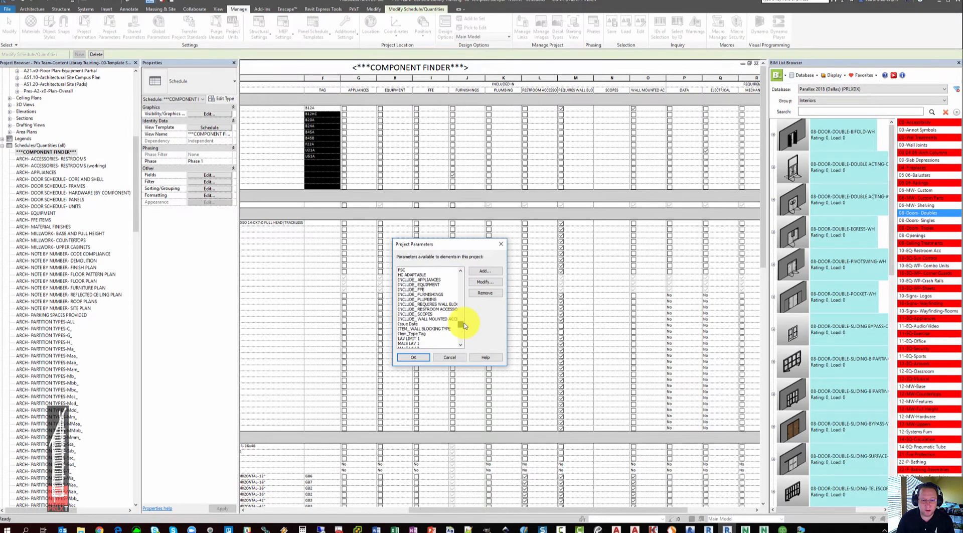
left_click(424, 318)
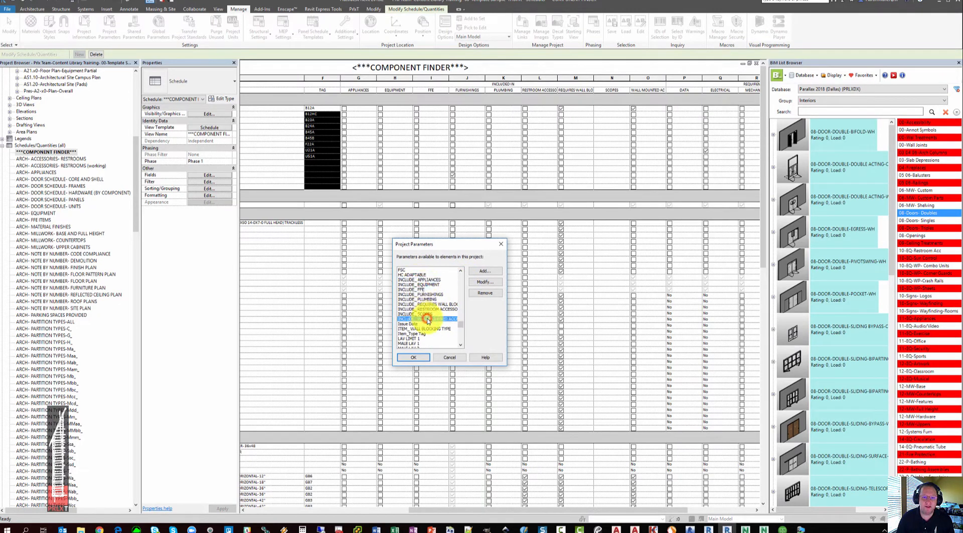
left_click(426, 280)
left_click(501, 244)
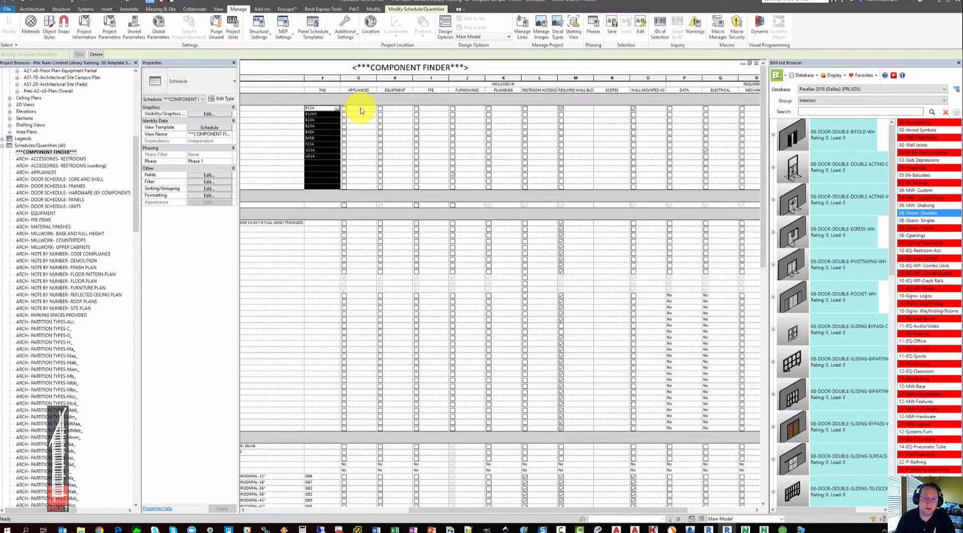
Highlight the casework rows' Appliances checkboxes and Equipment checkboxes in turn.
left_click_drag(359, 108, 360, 182)
left_click_drag(393, 108, 392, 184)
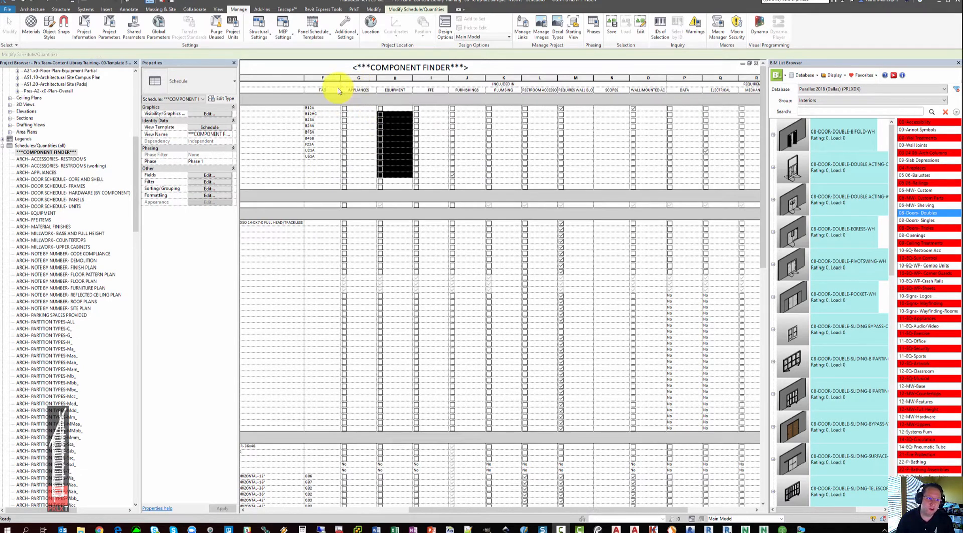
Open the ARCH- ACCESSORIES- RESTROOMS schedule and select all its tag cells from the first row to the urinal screen.
left_click(50, 159)
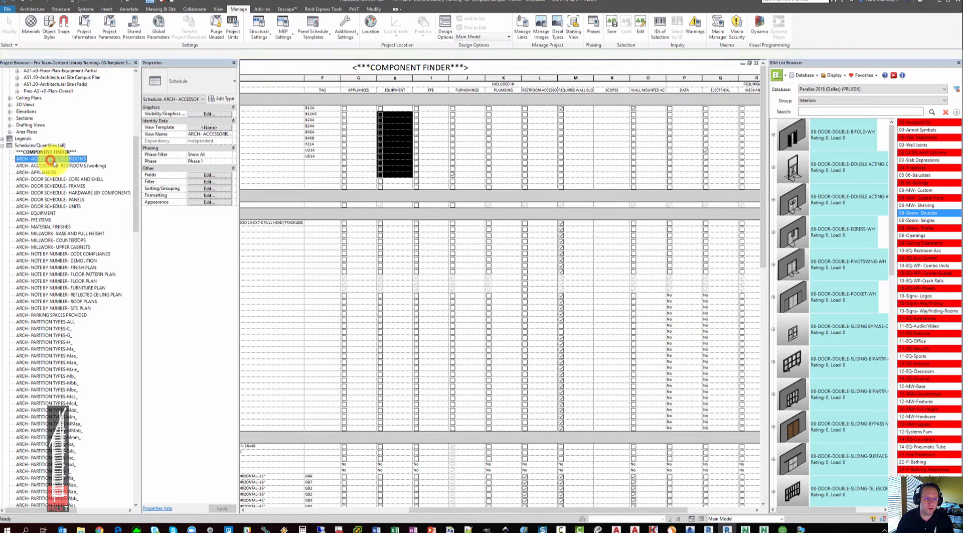
left_click(75, 166, "ctrl")
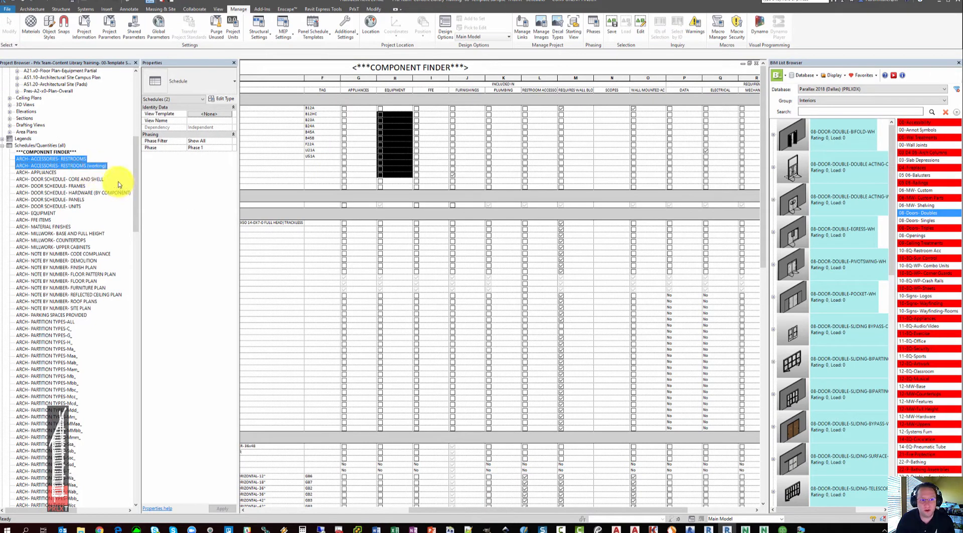
left_click(63, 158)
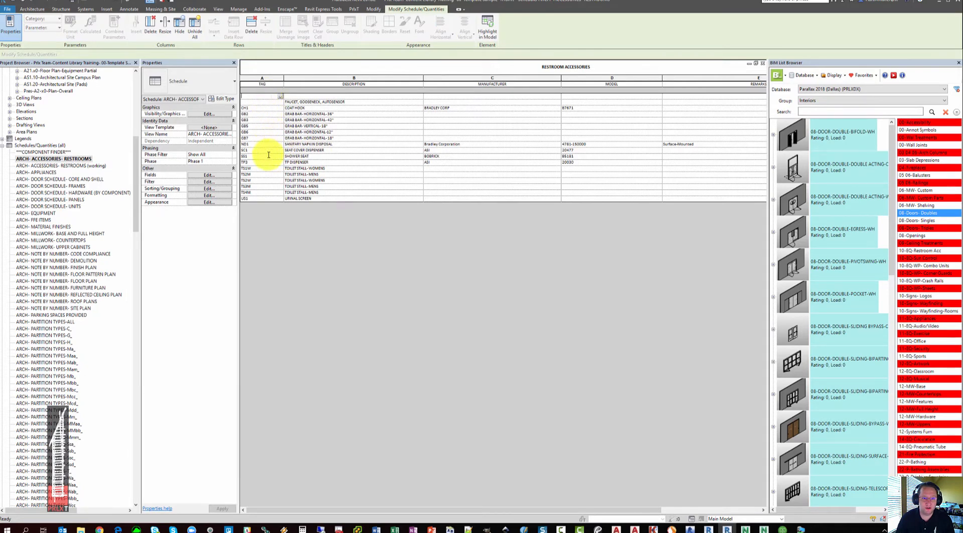
left_click(270, 201, "shift")
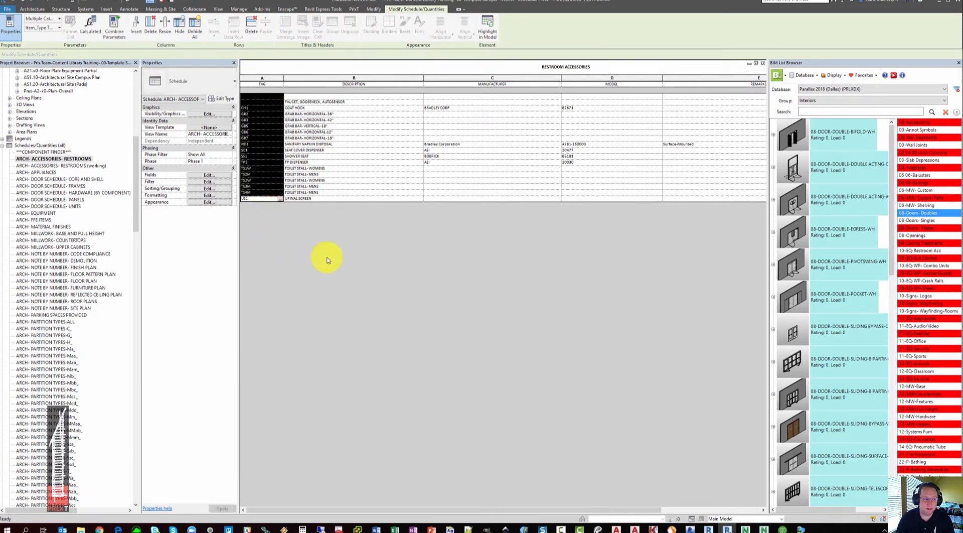
Examine the selected accessories around the restrooms in the Floor Plan-Overall- Level 1 view, and clear the selection.
left_click_drag(136, 174, 136, 98)
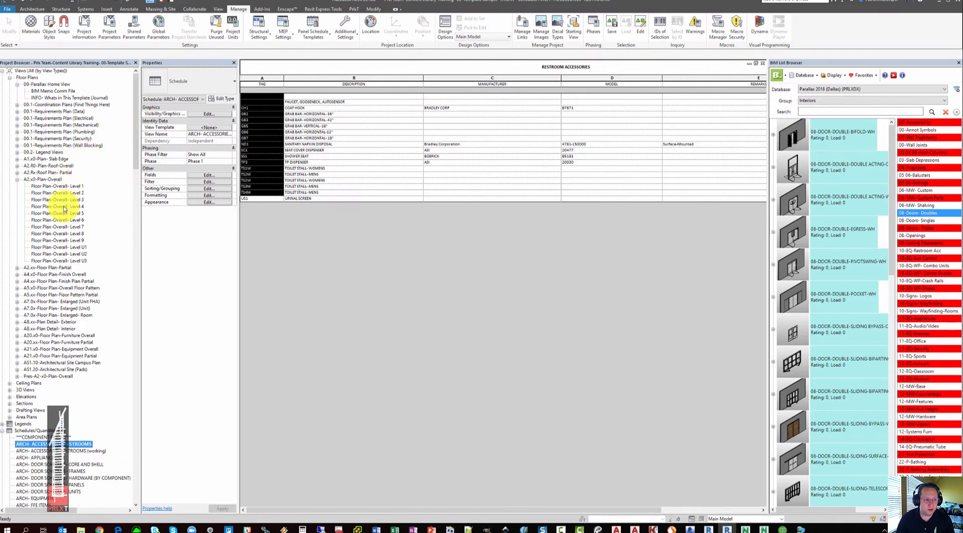
left_click(73, 186)
double_click(73, 185)
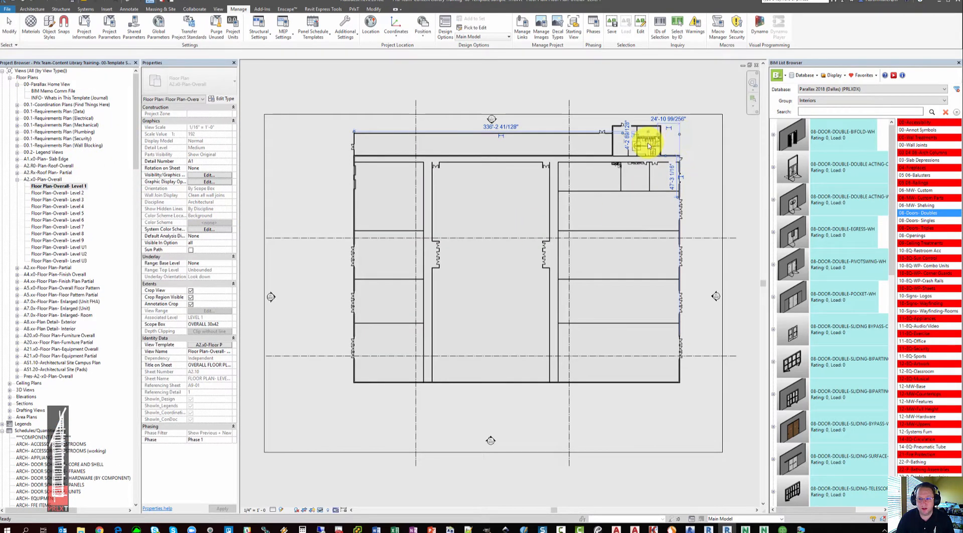
scroll(650, 143, "up", 3)
scroll(649, 142, "up", 5)
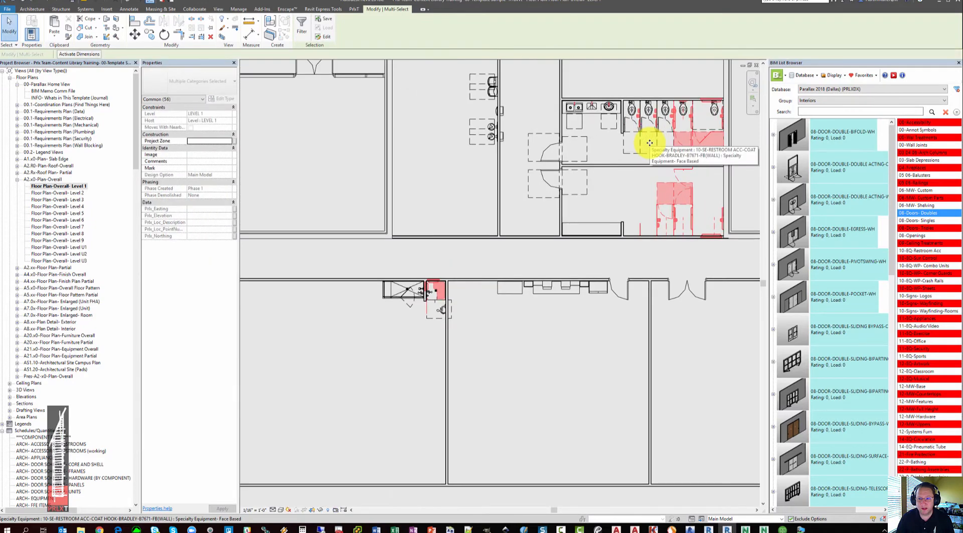
scroll(540, 176, "down", 5)
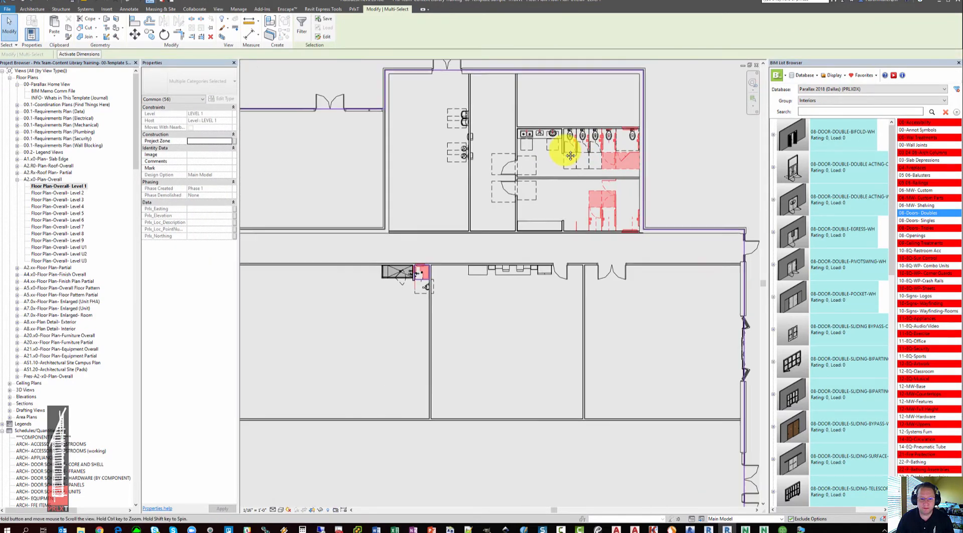
scroll(549, 107, "up", 8)
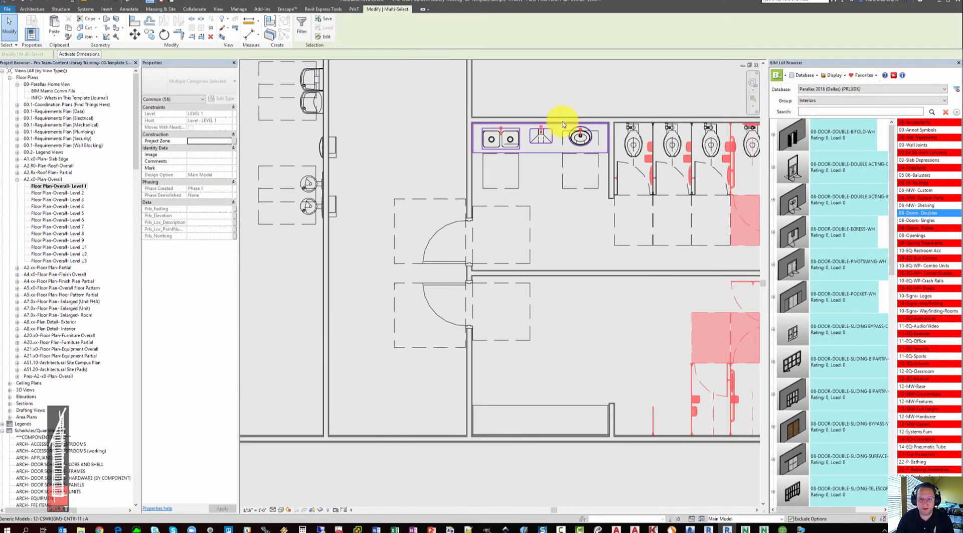
key("Escape")
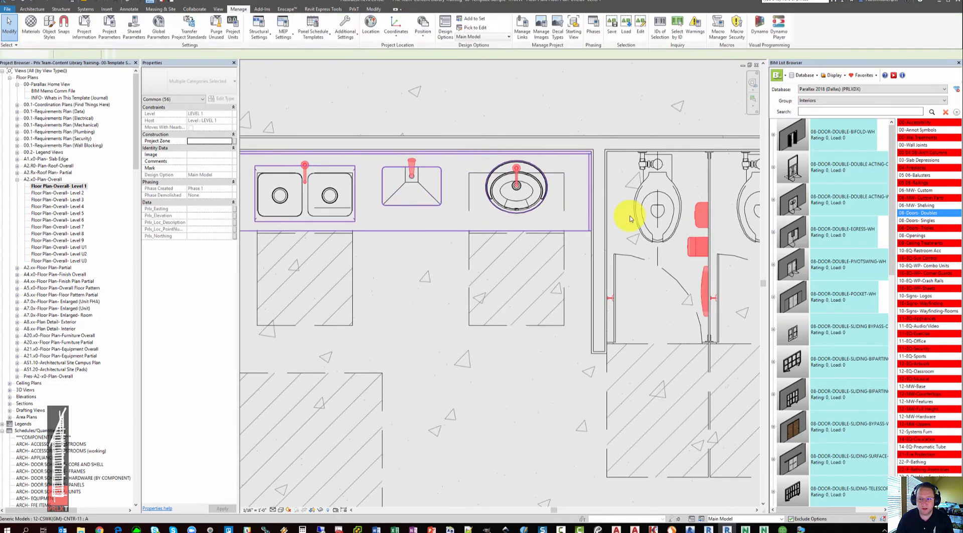
Examine the INCLUDE_RESTROOM ACCESSORIES parameter in the type properties of the napkin disposal beside the first toilet, and close them without changes.
left_click(695, 211)
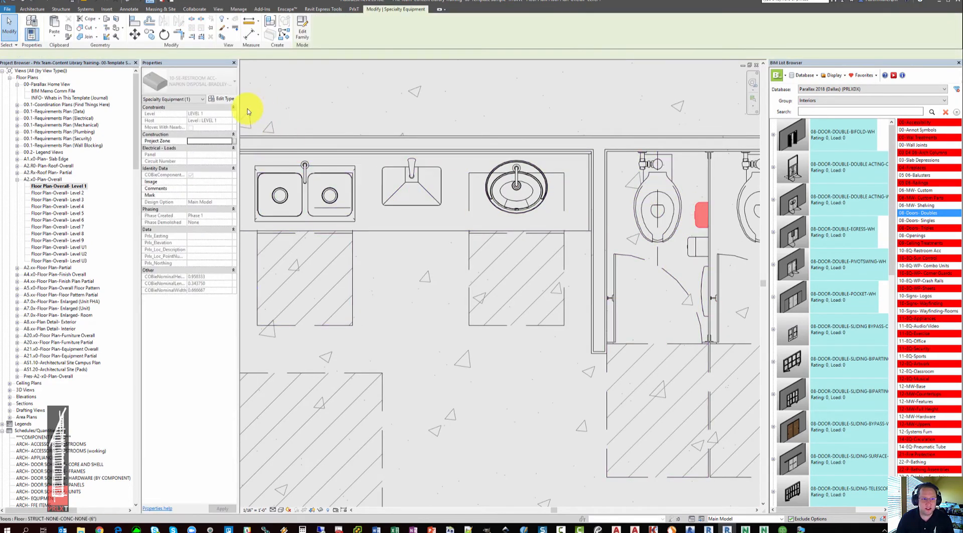
left_click(221, 103)
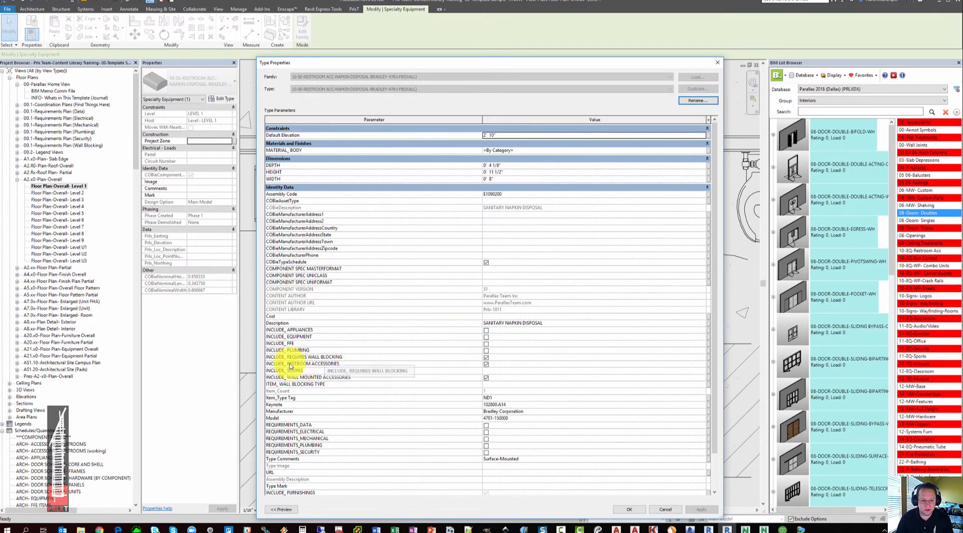
left_click(360, 365)
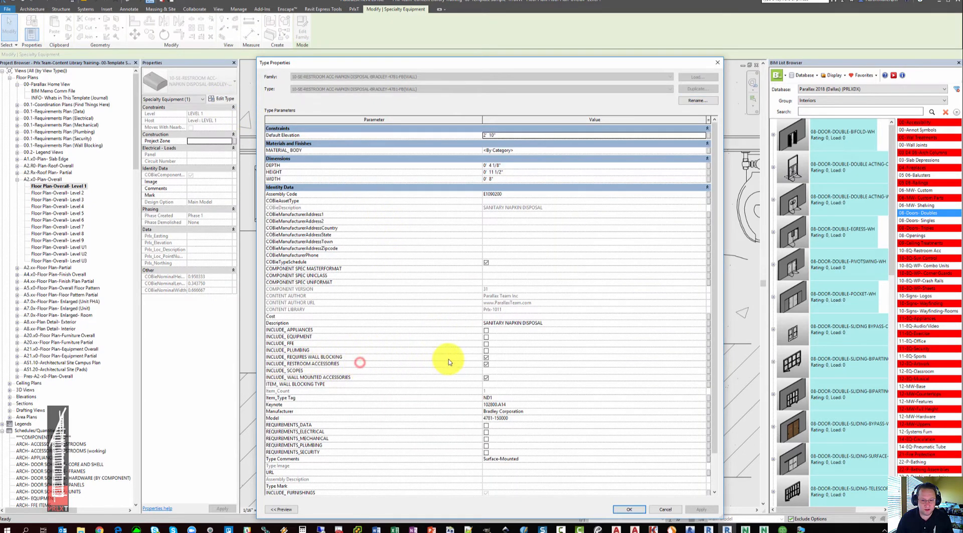
left_click(486, 365)
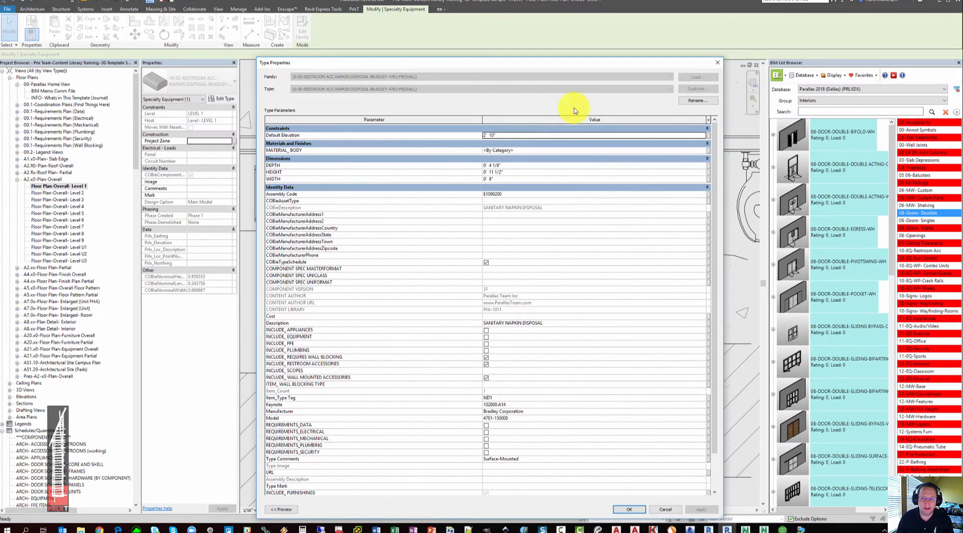
left_click(717, 62)
Return to the restroom accessories schedule and highlight the descriptions of the grab bar rows.
scroll(430, 192, "down", 8)
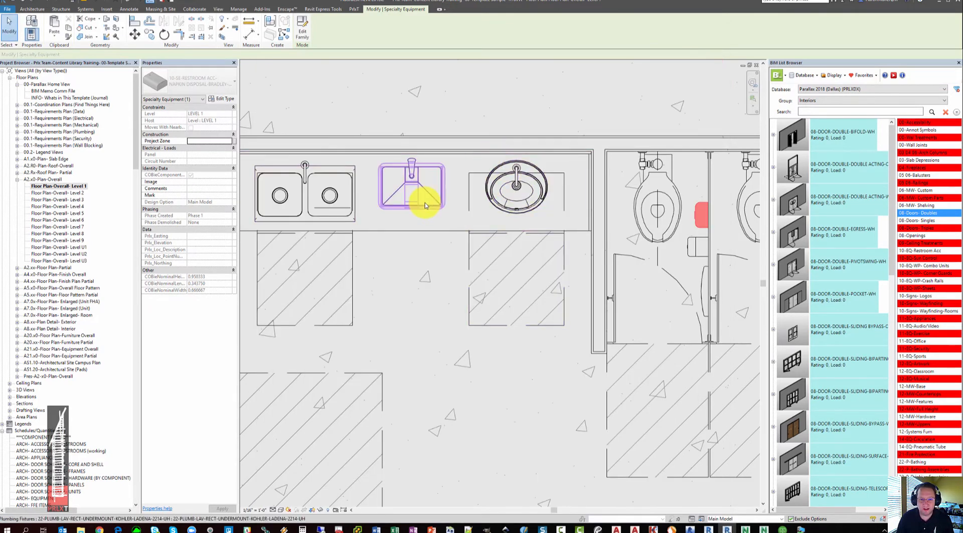
scroll(473, 166, "down", 2)
middle_click_drag(420, 190, 535, 161)
scroll(494, 199, "down", 2)
key("ctrl+Tab")
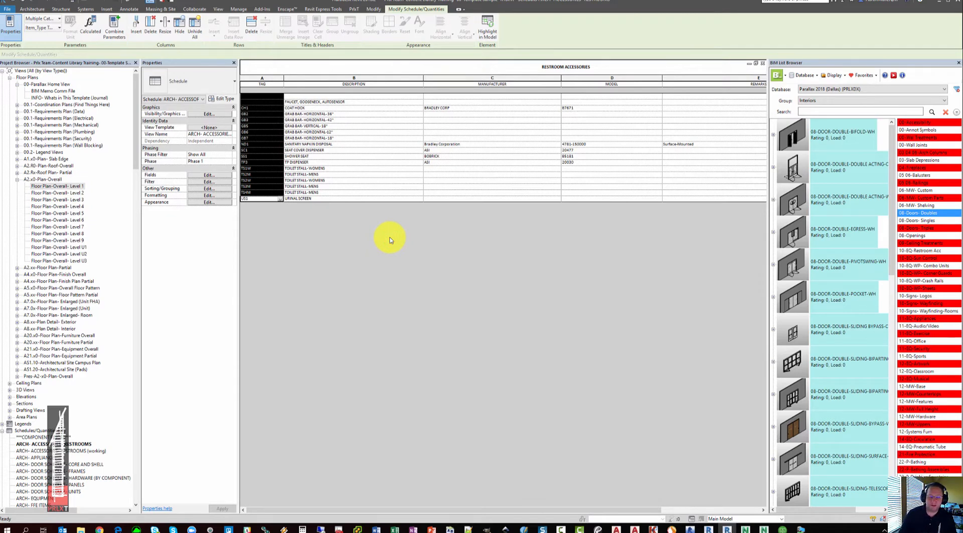
left_click(344, 228)
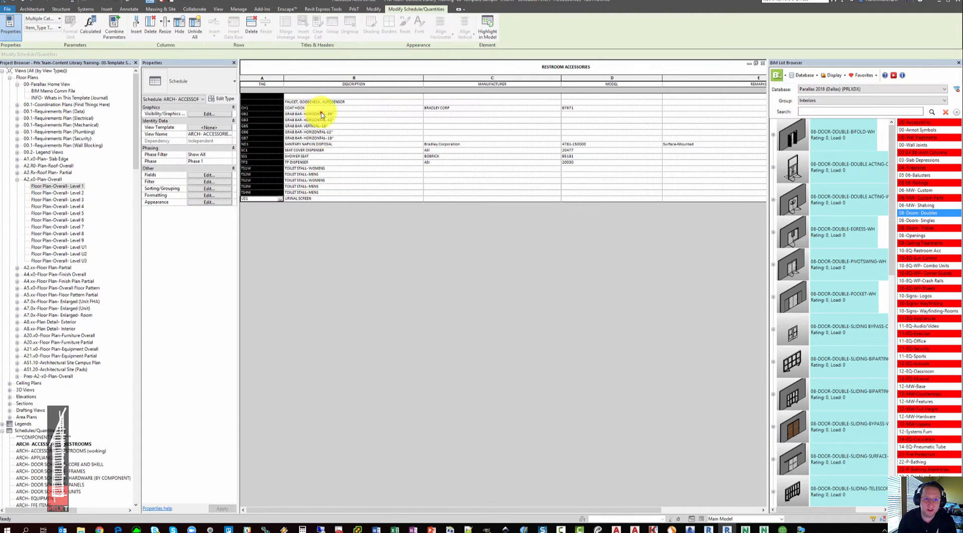
left_click_drag(322, 115, 338, 136)
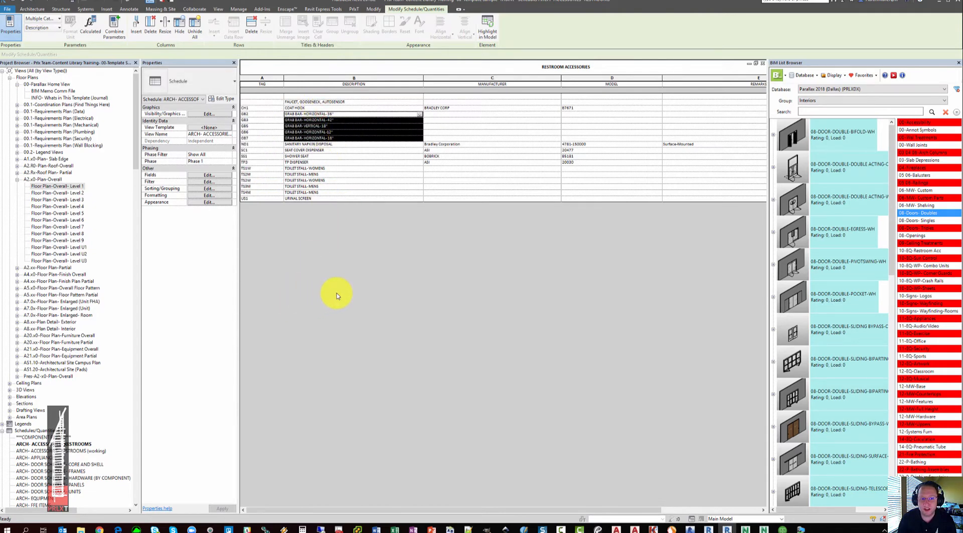
left_click(336, 295)
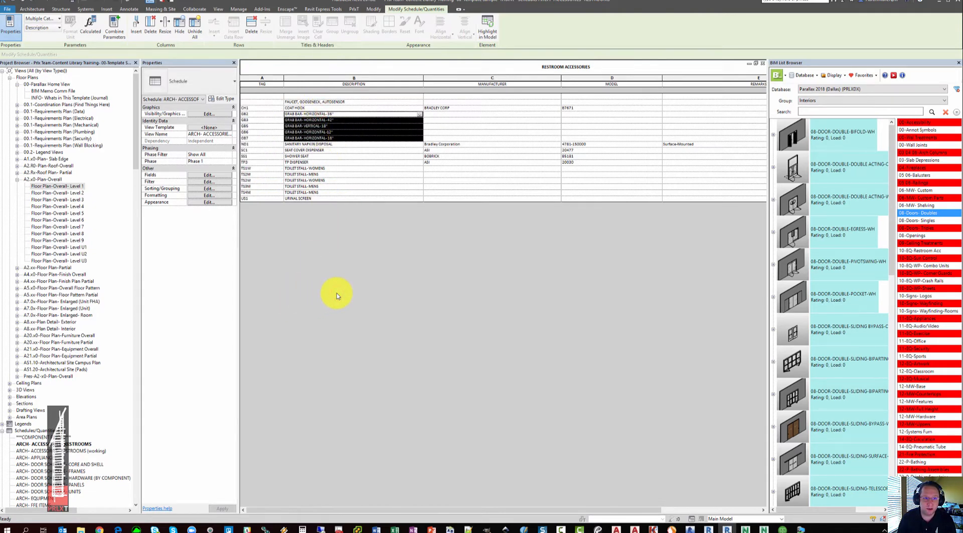
Examine the restroom accessories schedule's scheduled fields, including Item_Type Tag, and close the schedule properties without changes.
left_click(208, 175)
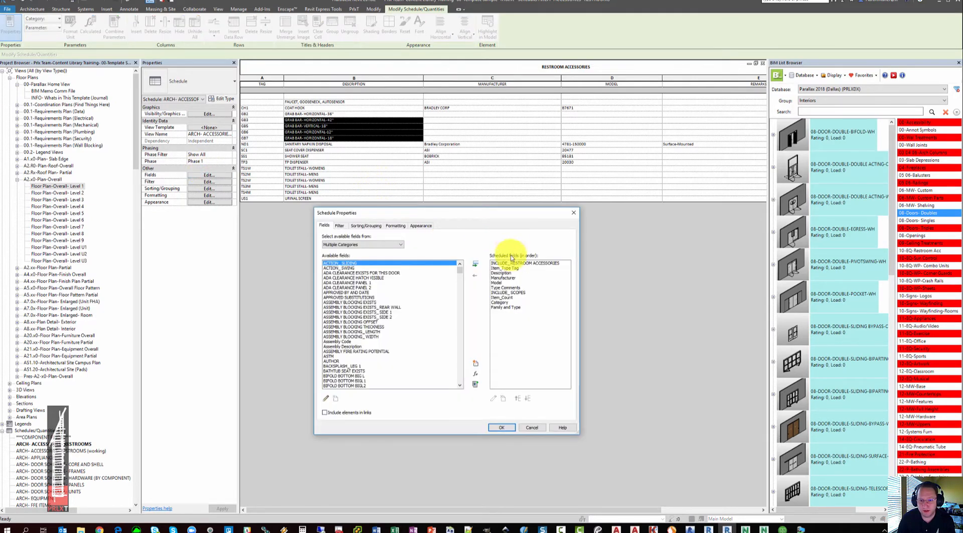
left_click(511, 268)
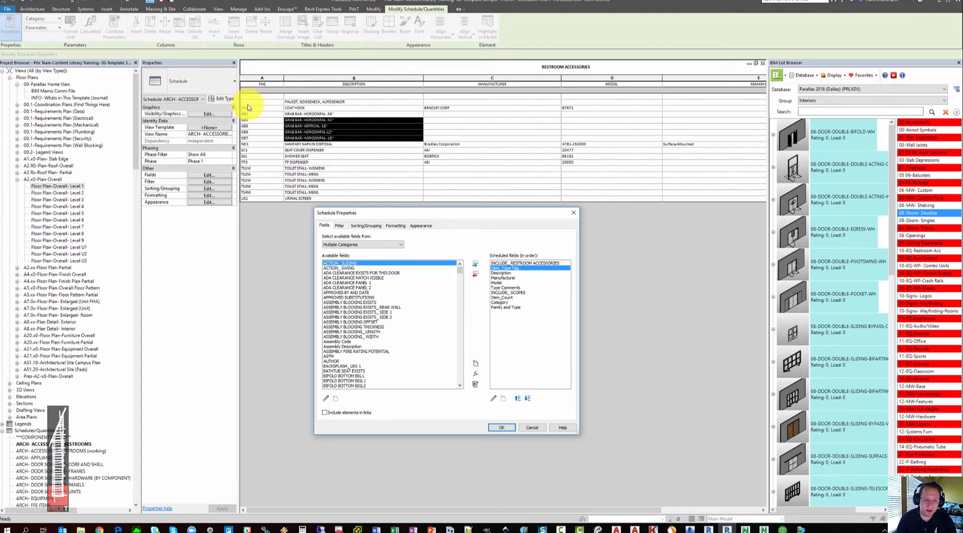
left_click(532, 428)
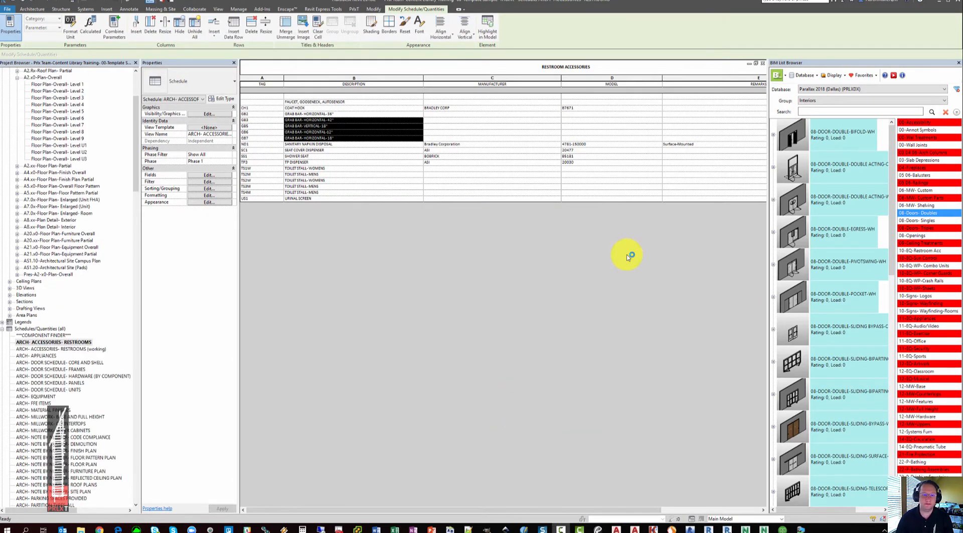
left_click(379, 222)
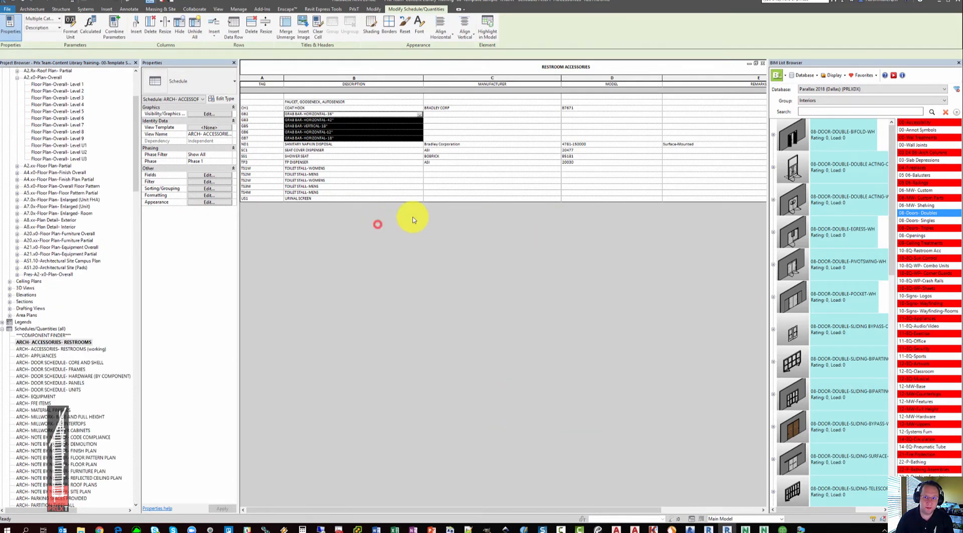
View the ARCH- APPLIANCES and ARCH- EQUIPMENT schedules in turn, and point out the ARCH- FFE ITEMS schedule.
double_click(43, 355)
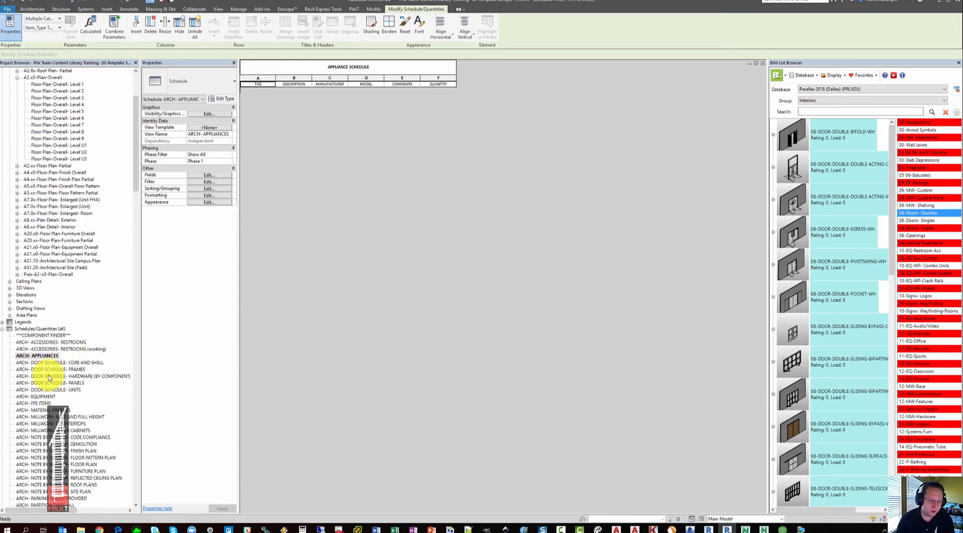
scroll(62, 378, "down", 3)
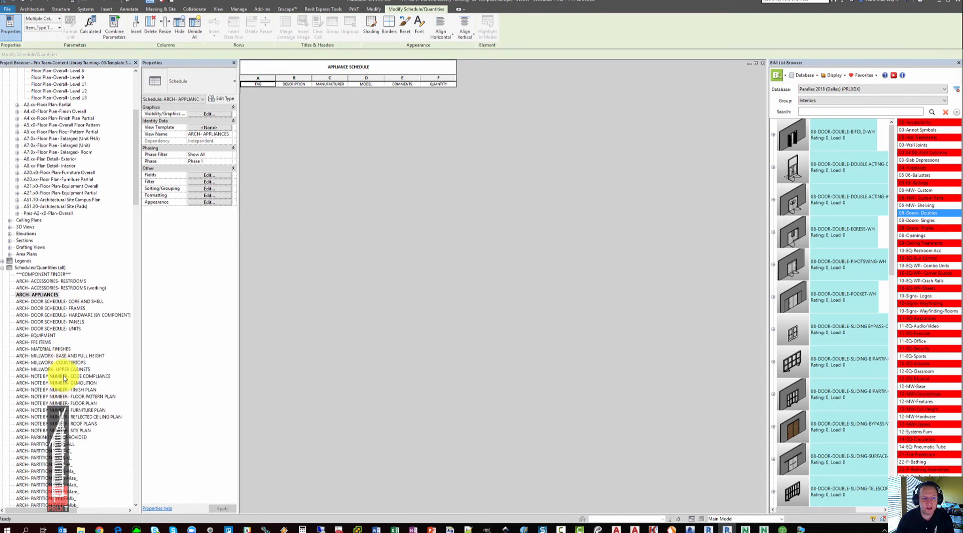
scroll(60, 361, "down", 2)
double_click(44, 309)
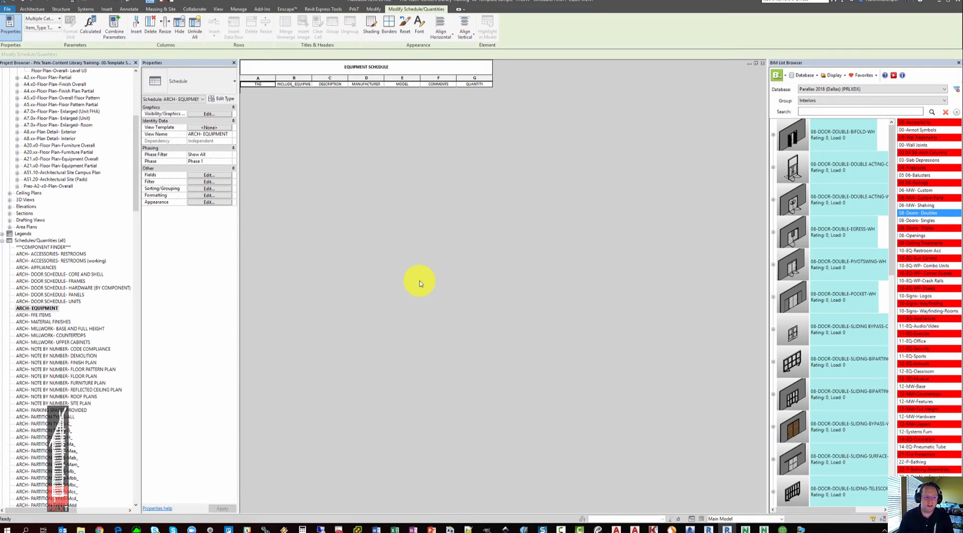
left_click(42, 315, "ctrl")
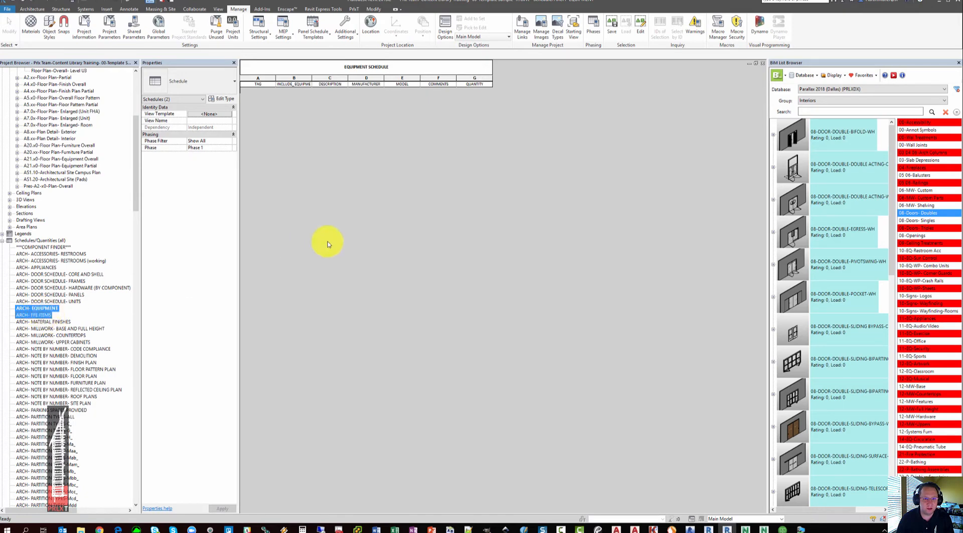
Examine the equipment schedule's INCLUDE_EQUIPMENT filter and close the schedule properties without changes.
double_click(37, 308)
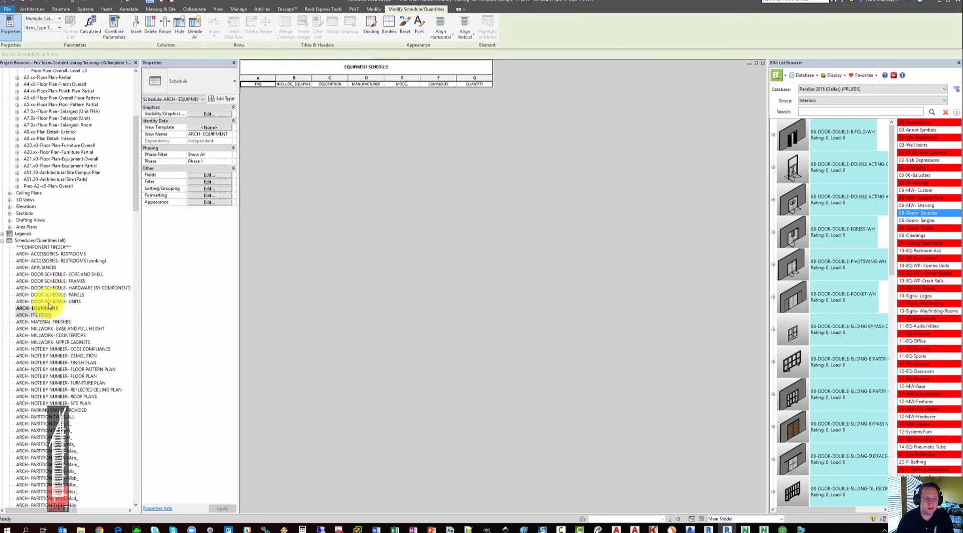
left_click(215, 183)
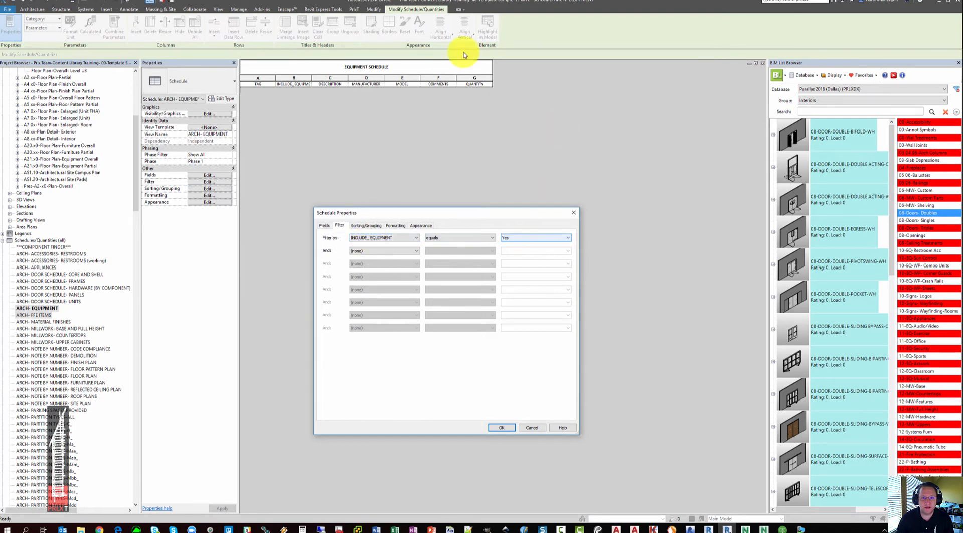
left_click(573, 212)
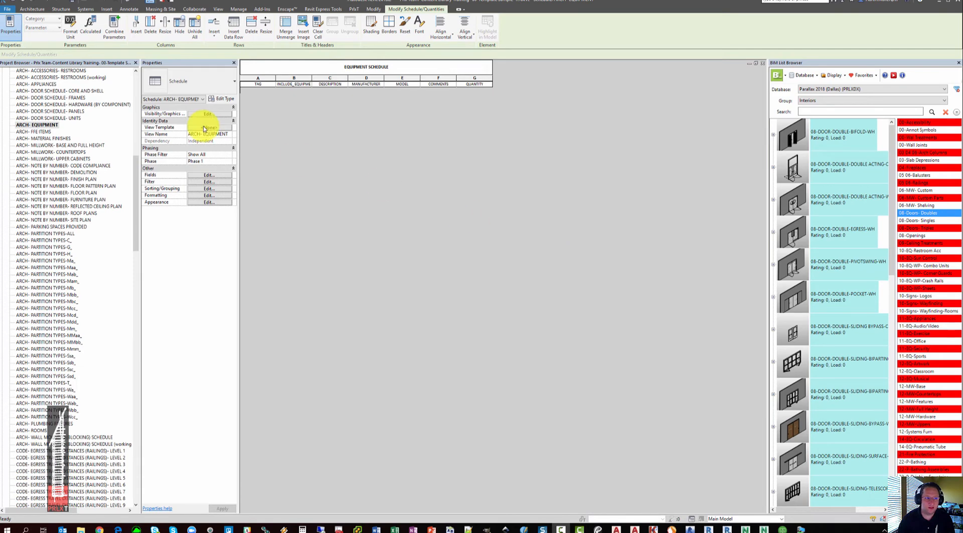
Open the ARCH- PLUMBING FIXTURES schedule and point out the gooseneck autosensor faucet row.
left_click(38, 131)
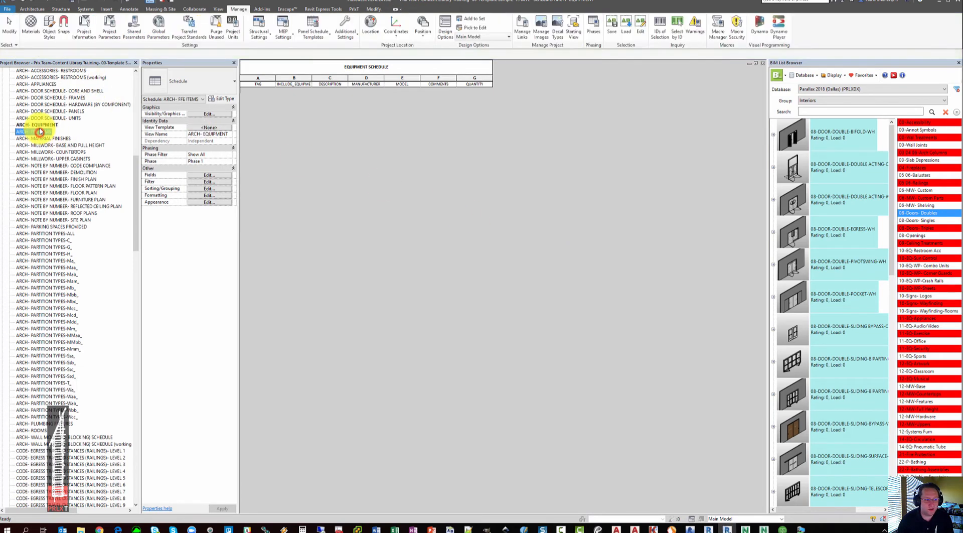
double_click(64, 424)
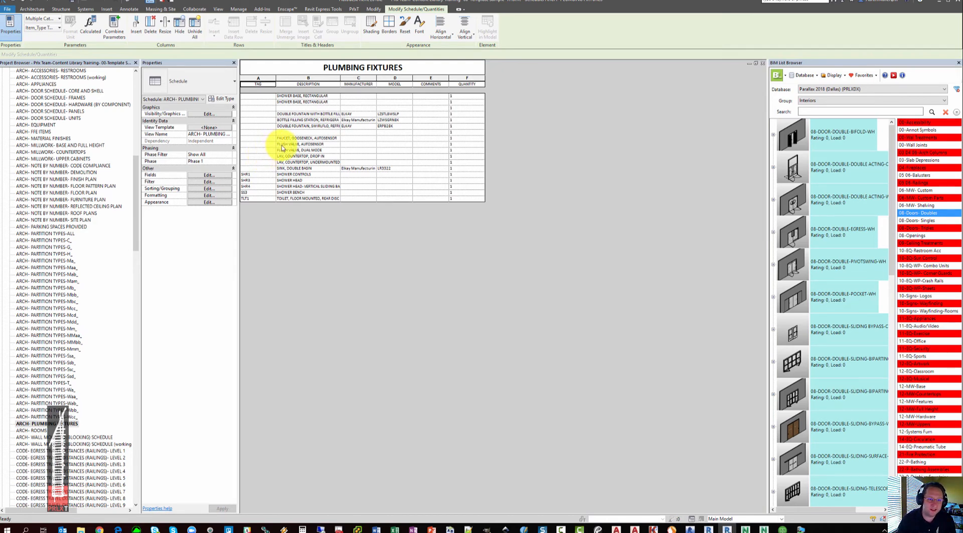
left_click(306, 151)
left_click(306, 139)
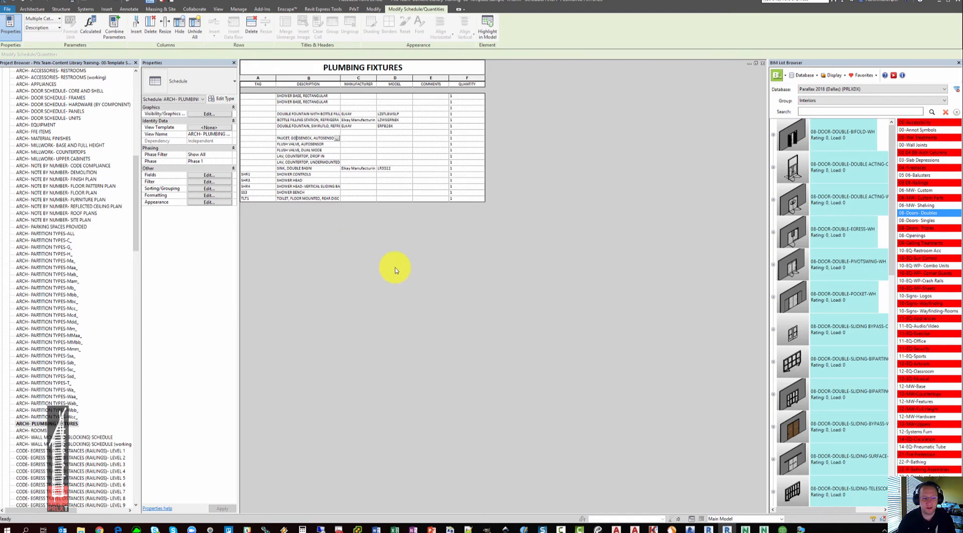
left_click(368, 297)
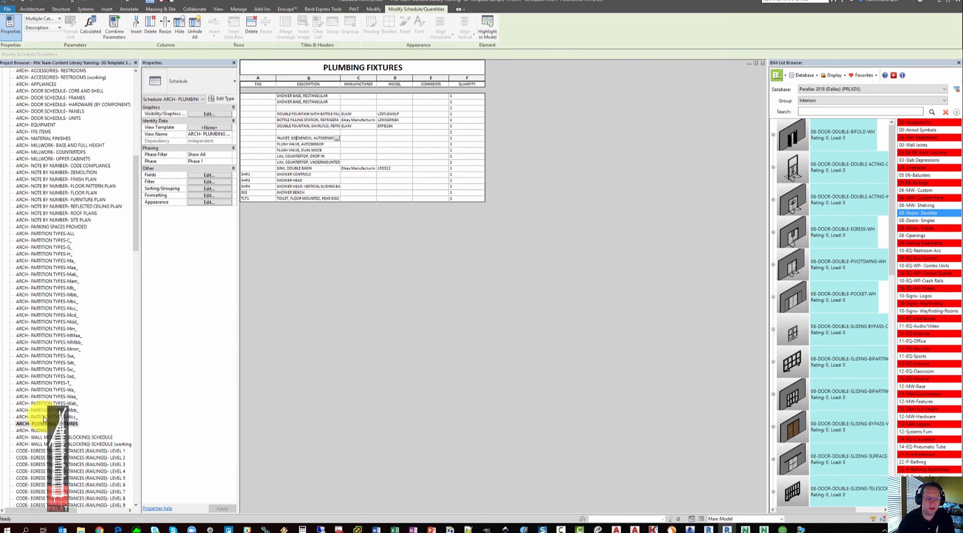
Open the ARCH- WALL MOUNTED (BLOCKING) SCHEDULE to view its wall mounted accessories.
left_click(56, 437)
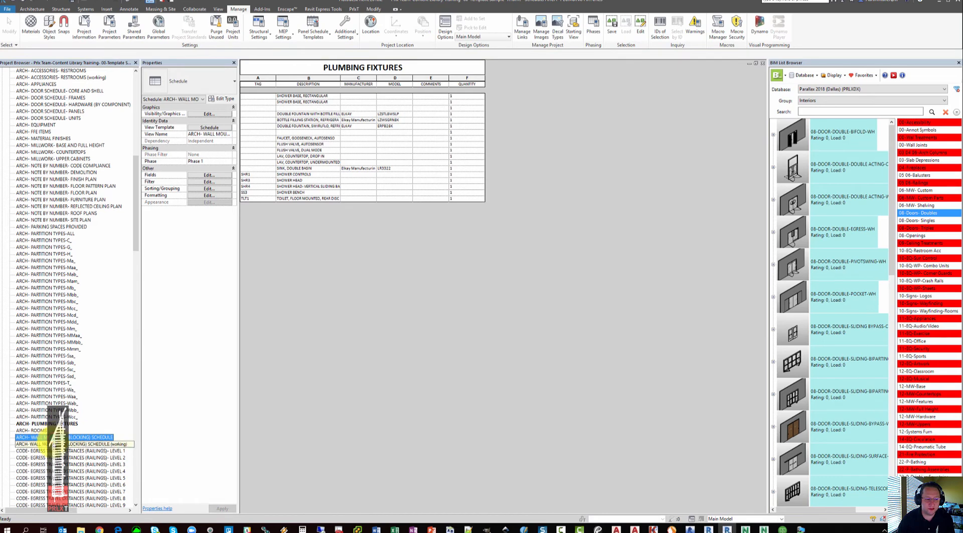
double_click(56, 437)
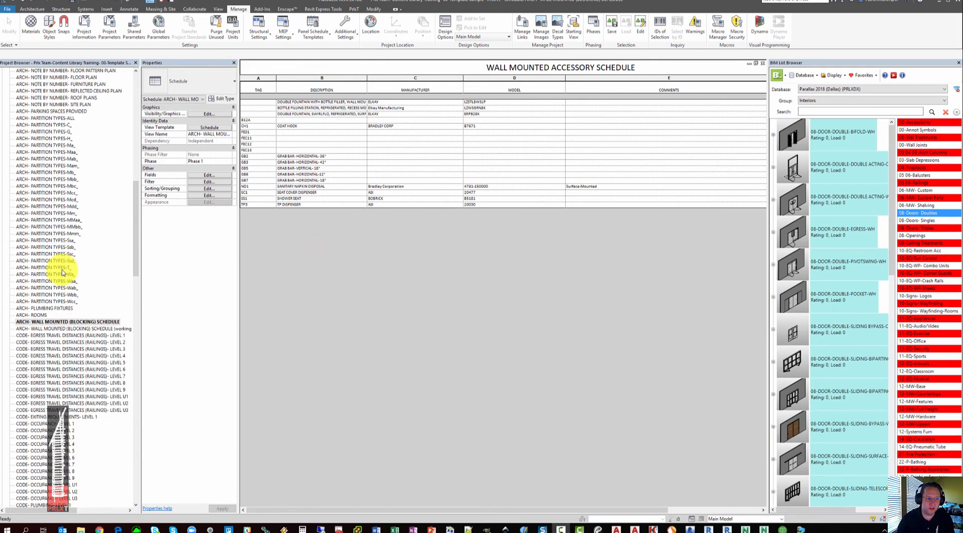
Point out the ARCH- PARKING SPACES PROVIDED and ARCH- ROOMS schedules, and open each in turn.
left_click(57, 111)
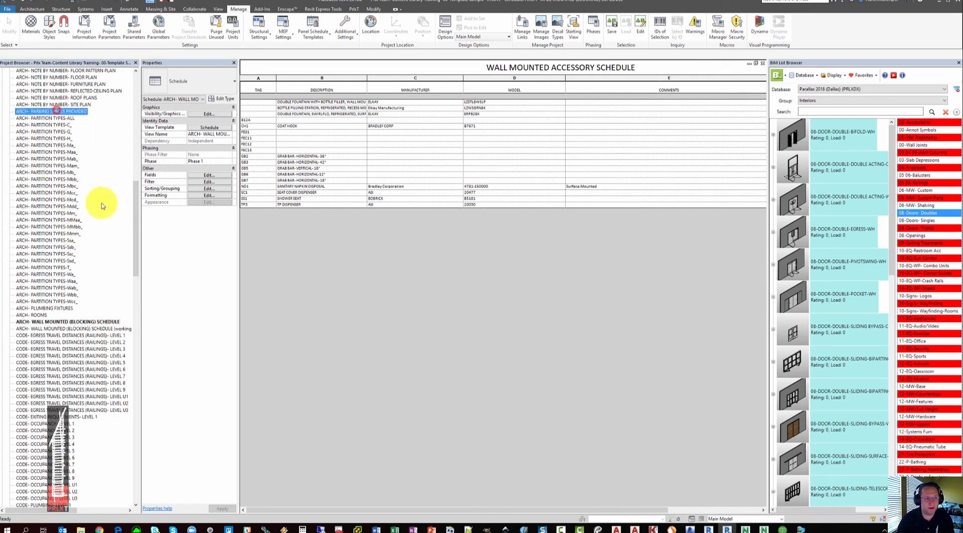
left_click(43, 315, "ctrl")
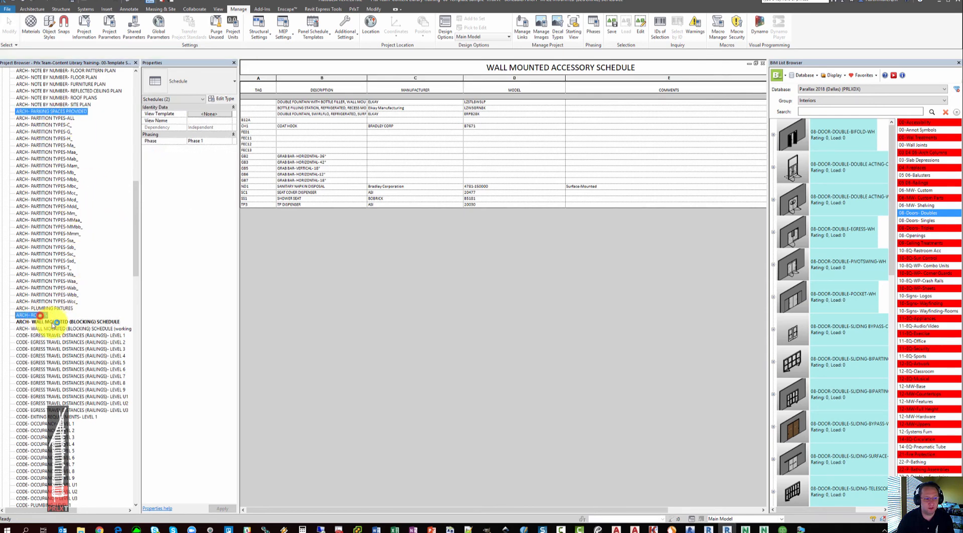
double_click(69, 111)
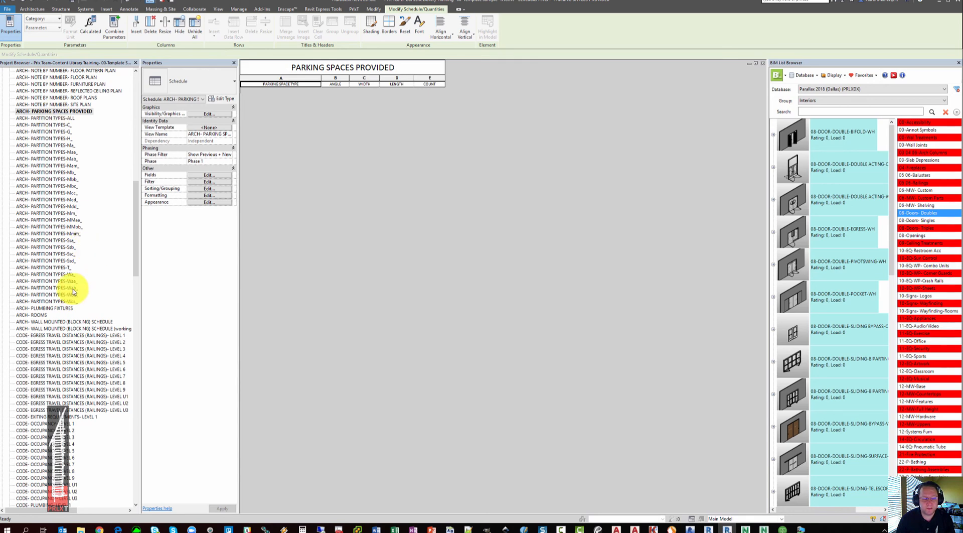
left_click(38, 315)
double_click(38, 316)
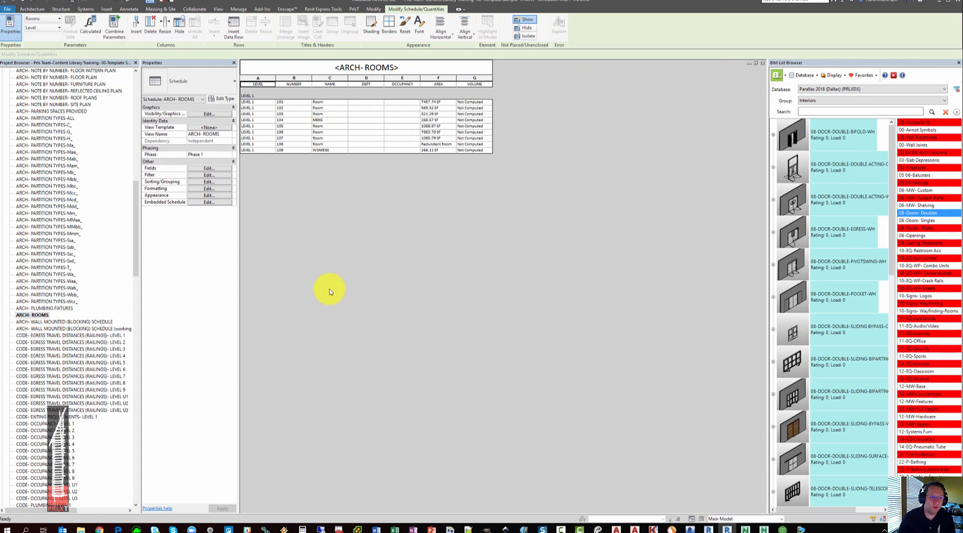
Highlight the group of five ARCH- DOOR SCHEDULE views, followed by the three ARCH- MILLWORK schedules.
scroll(71, 244, "up", 1)
scroll(72, 244, "up", 4)
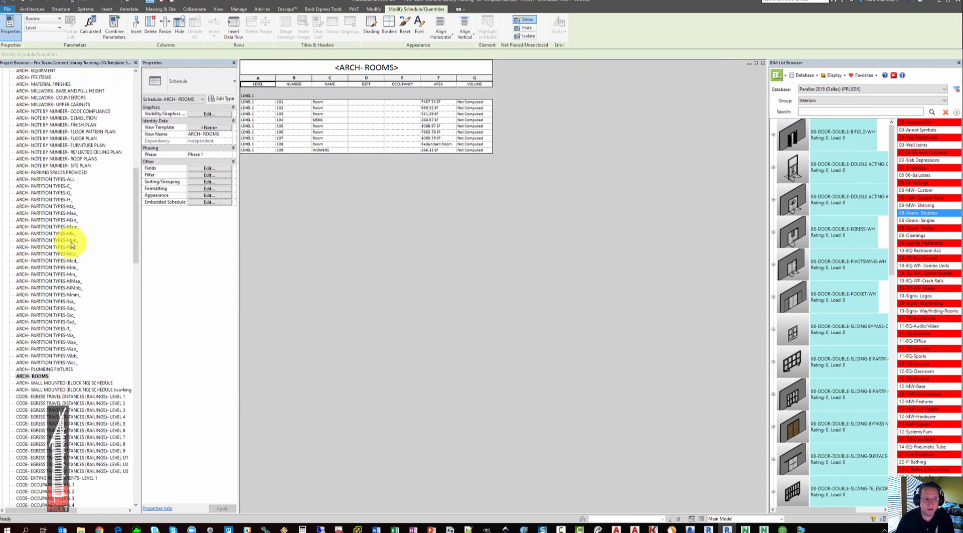
scroll(70, 244, "up", 3)
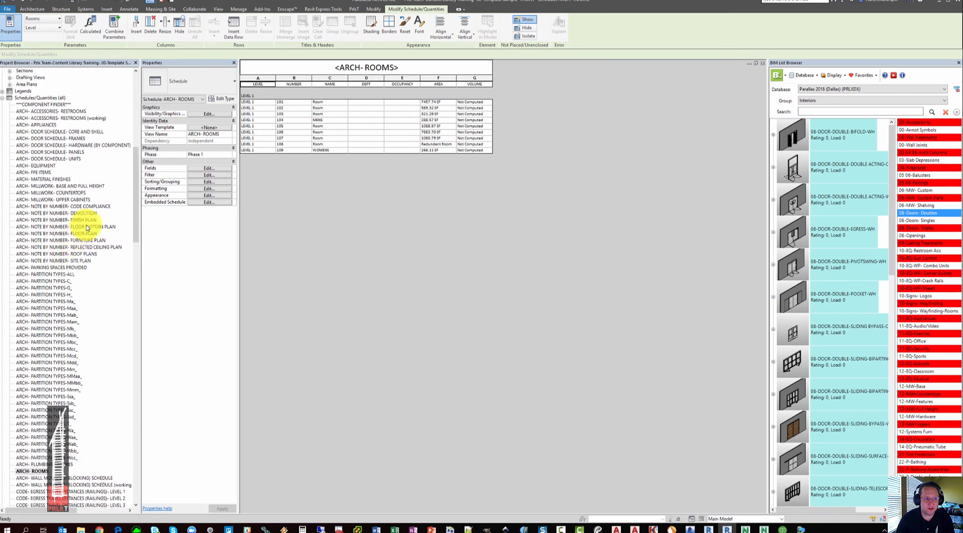
left_click(51, 133)
left_click(61, 159, "shift")
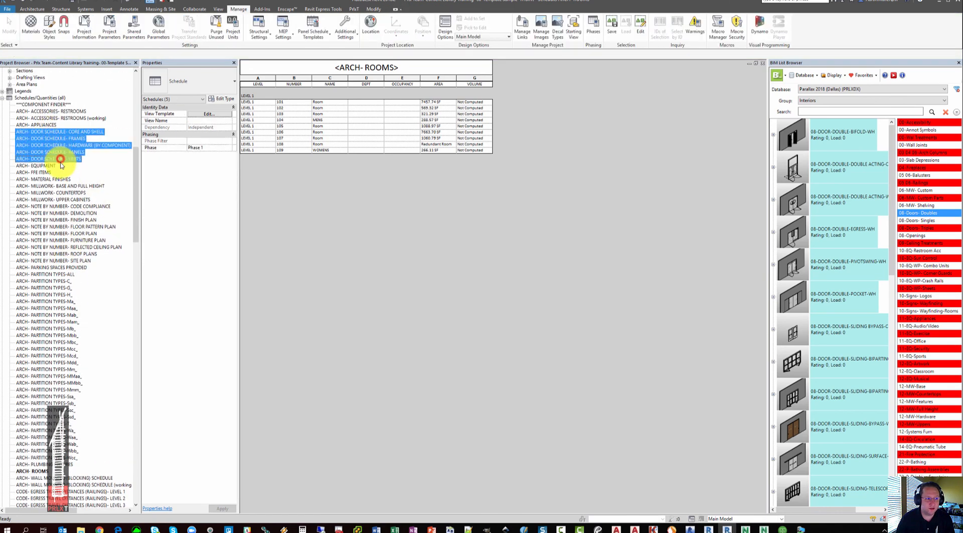
left_click(56, 186)
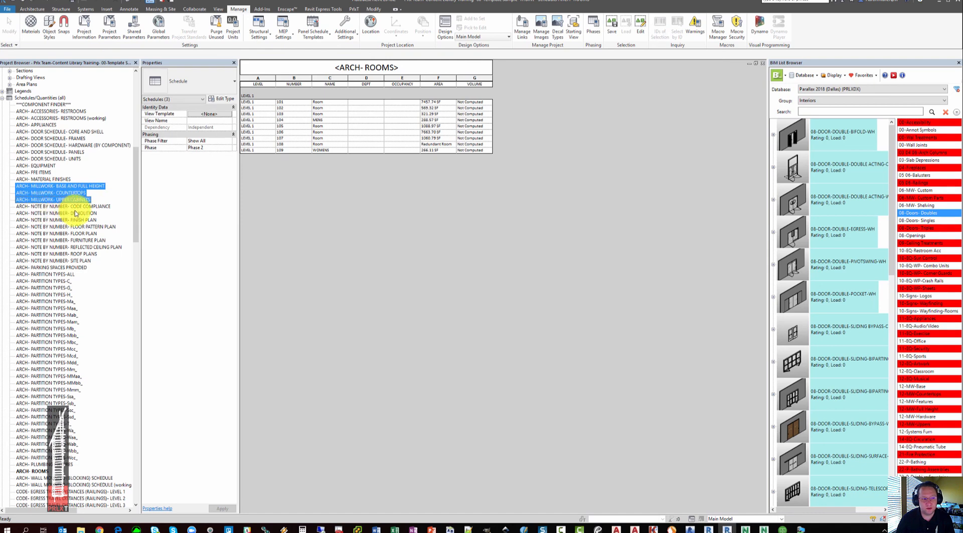
Highlight all ARCH- NOTE BY NUMBER schedules, followed by all ARCH- PARTITION TYPES schedules, and bring the CODE- schedules into view.
left_click(70, 206)
left_click(76, 266, "shift")
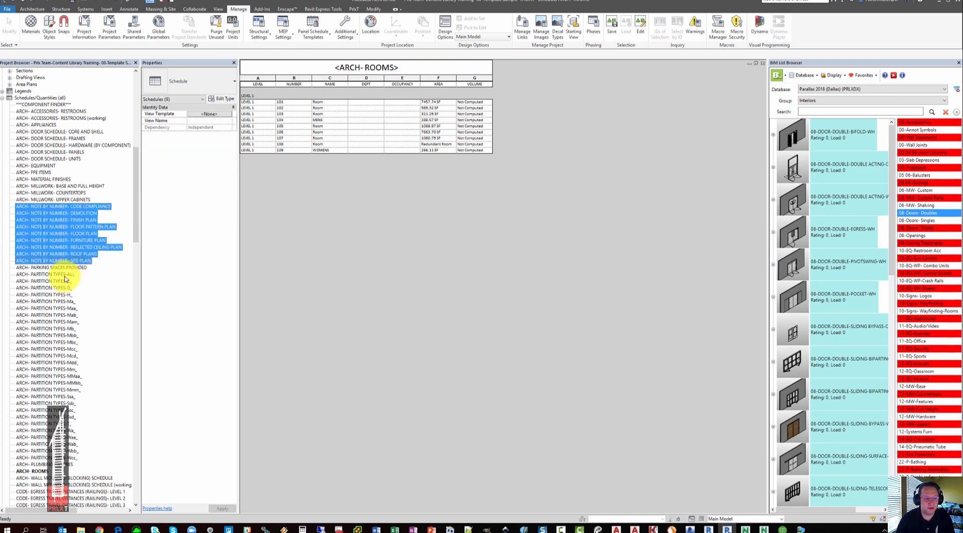
left_click(60, 273)
left_click(45, 457, "shift")
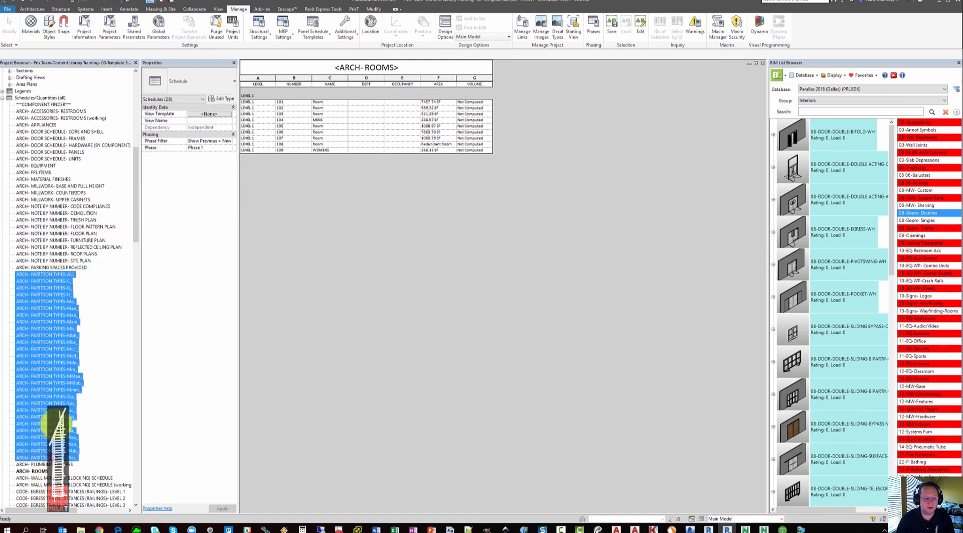
scroll(47, 396, "down", 5)
scroll(50, 386, "down", 9)
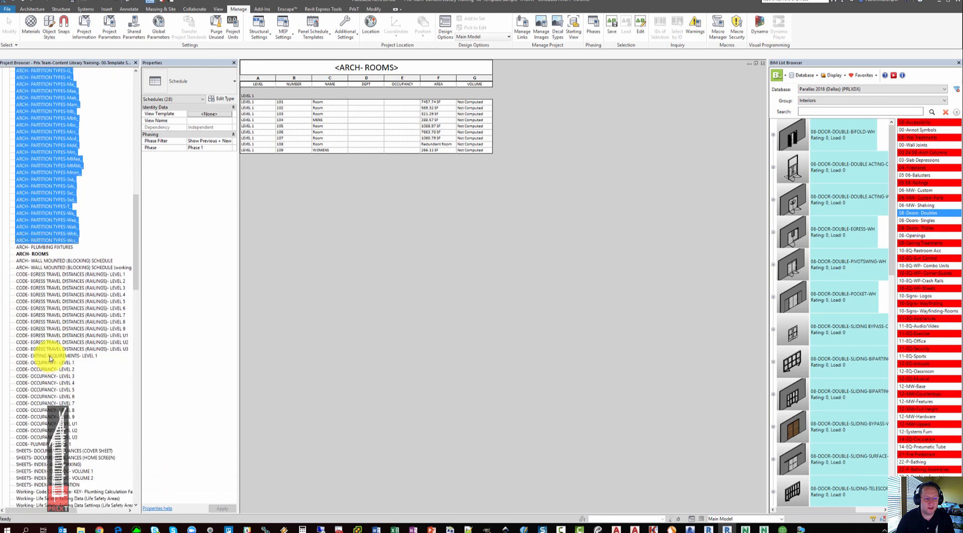